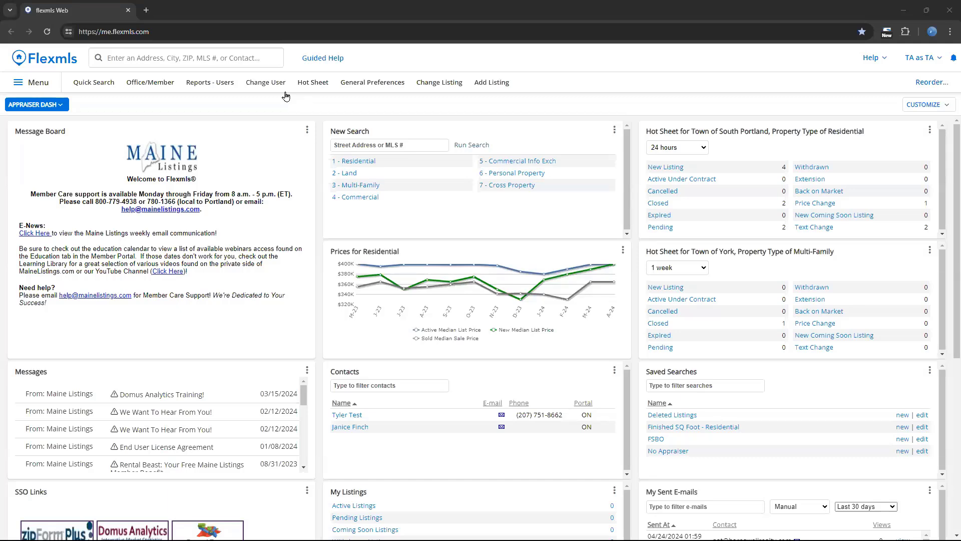
pyautogui.click(236, 56)
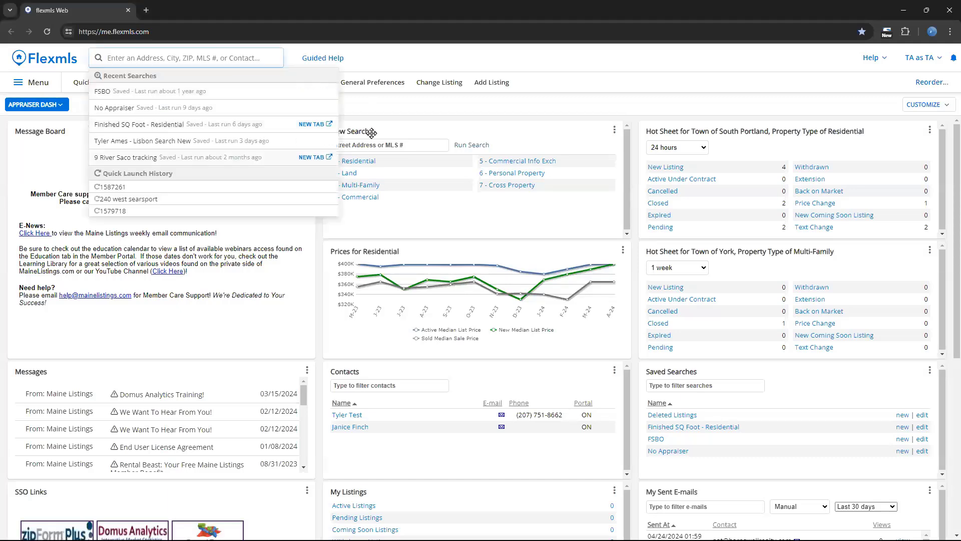
pyautogui.click(387, 109)
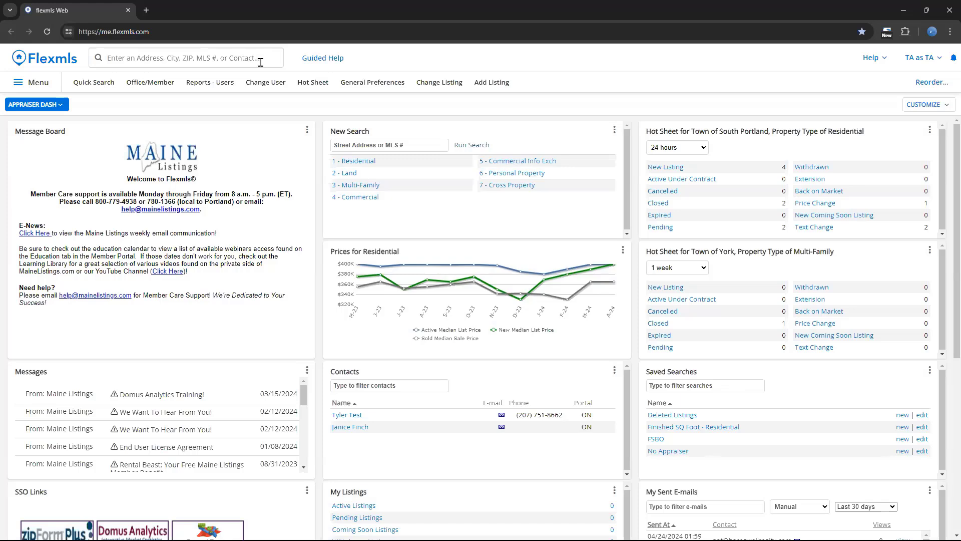
pyautogui.click(260, 62)
pyautogui.write('sleeper')
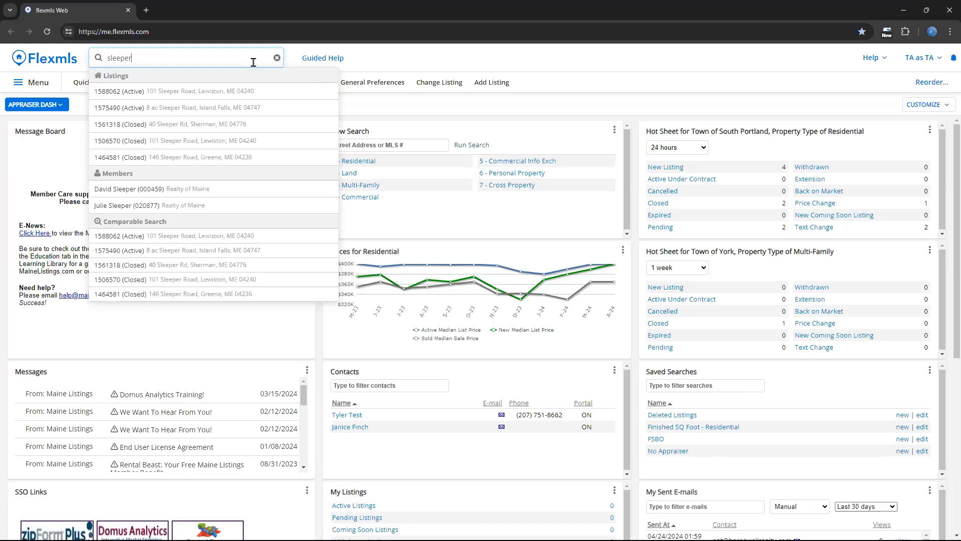
pyautogui.click(250, 206)
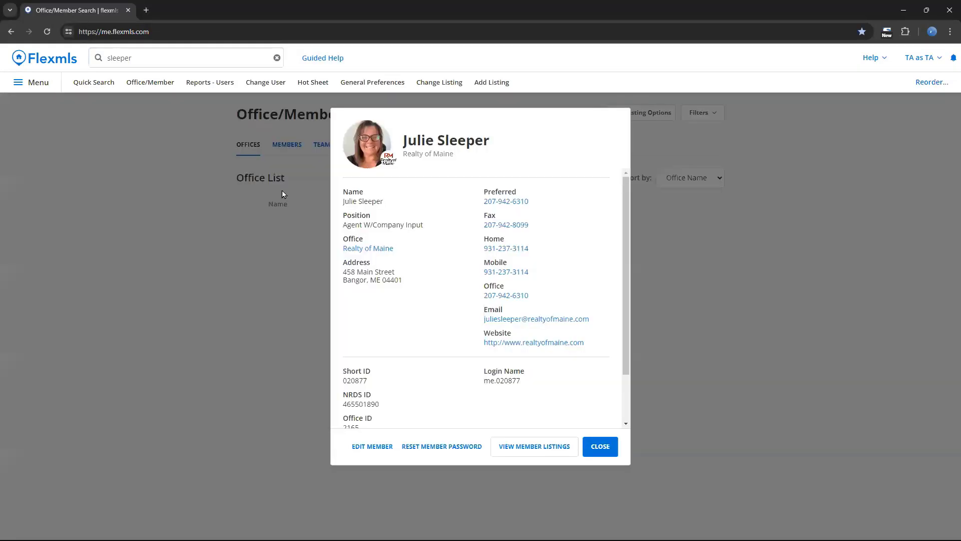
pyautogui.scroll(-2, 573, 293)
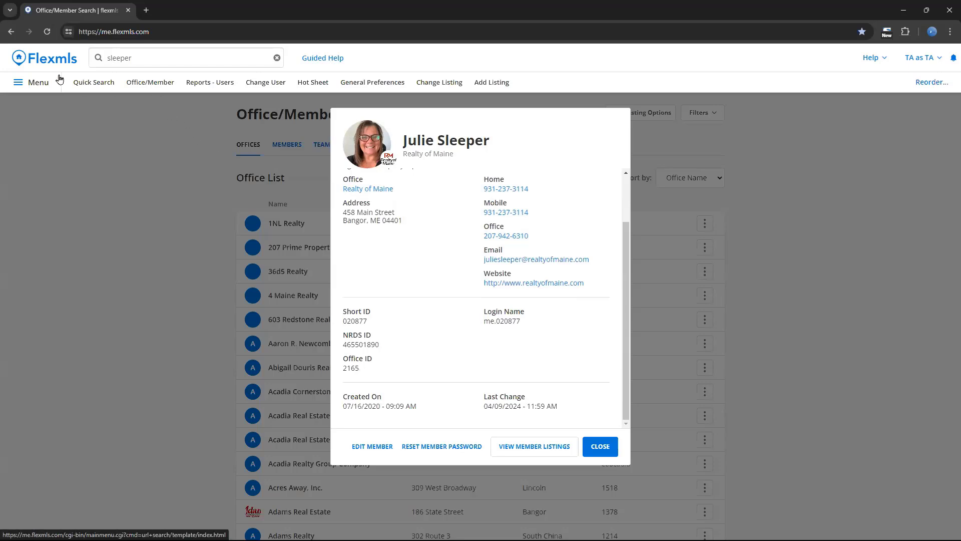
# - Replace the search query with CMA, open the CMA menu item in a new tab, and close that tab
pyautogui.click(214, 59)
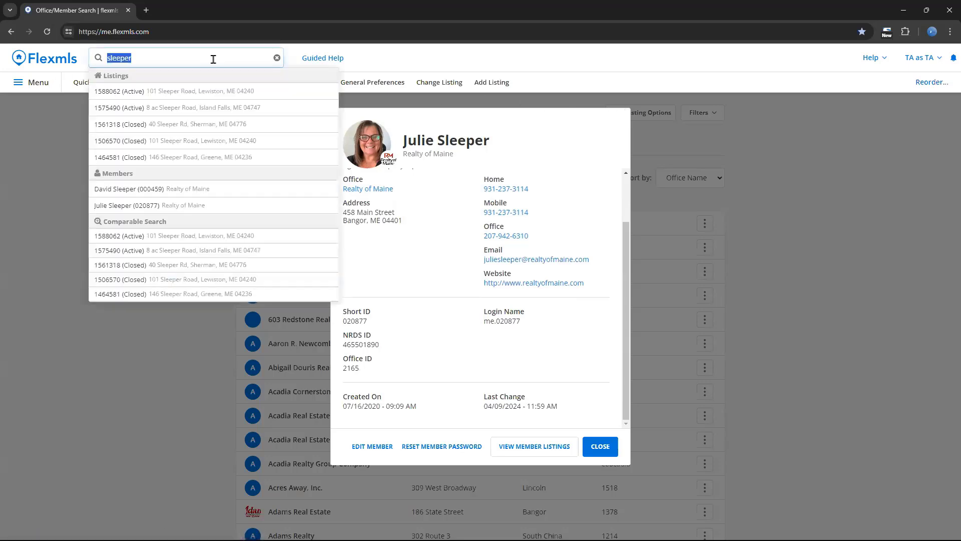
pyautogui.press('BackSpace')
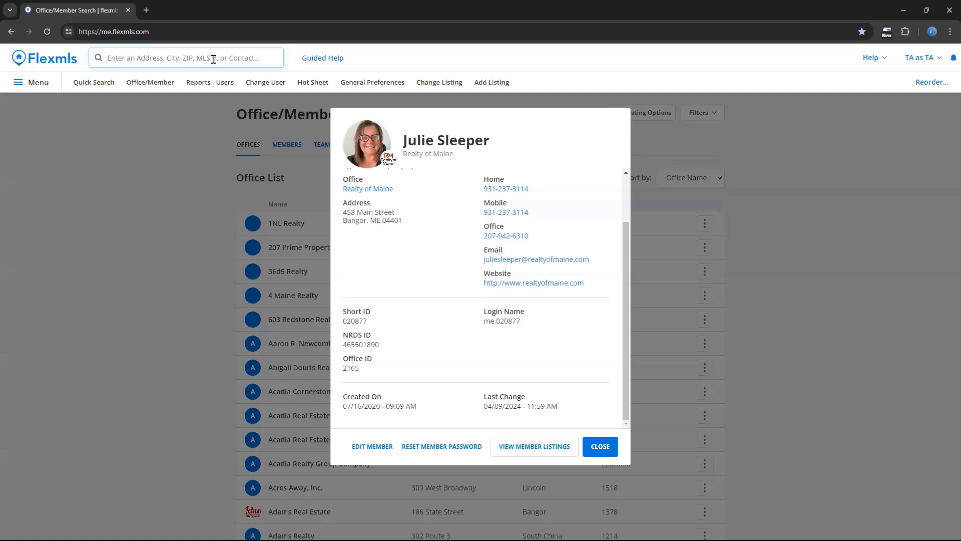
pyautogui.write('CMA')
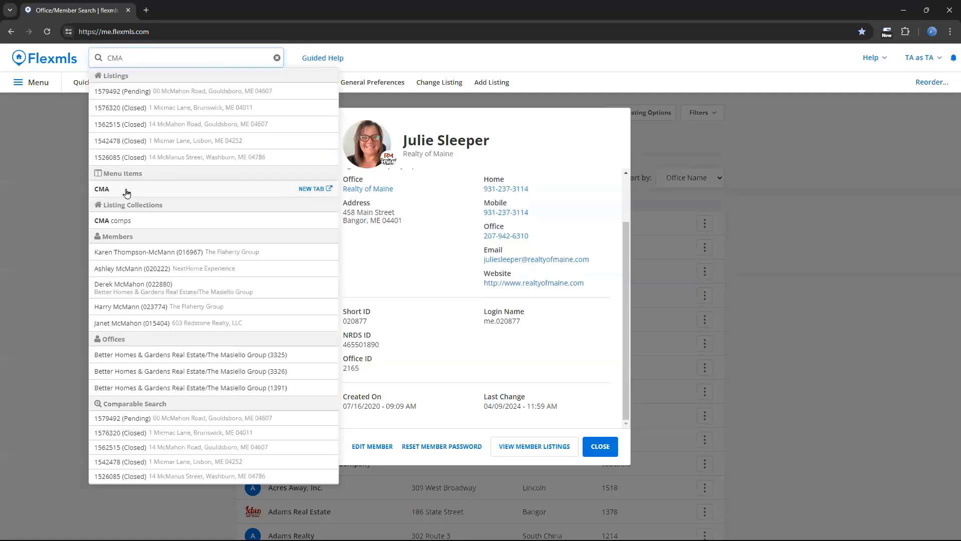
pyautogui.click(314, 189)
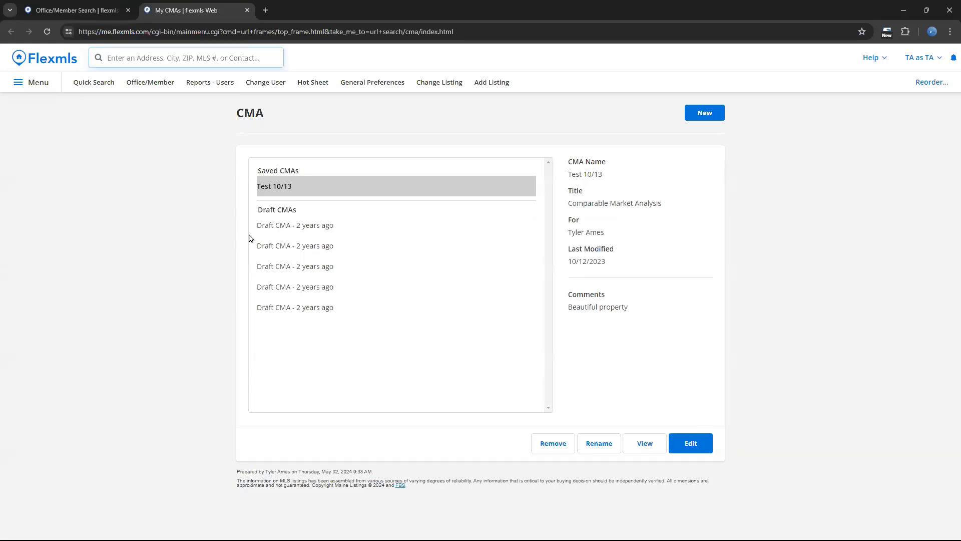
pyautogui.click(248, 10)
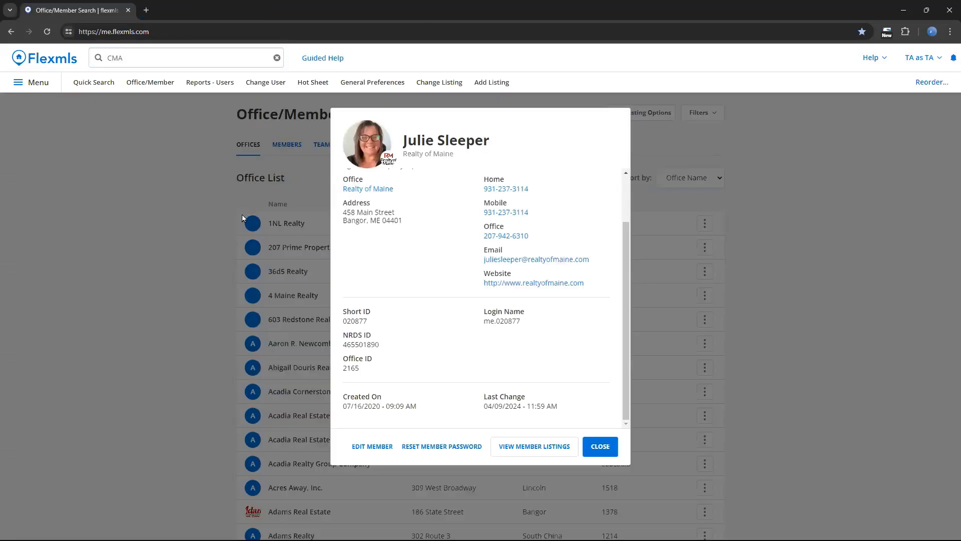
# - Open the CMA comps listing collection in a new tab from the CMA search suggestions
pyautogui.click(149, 61)
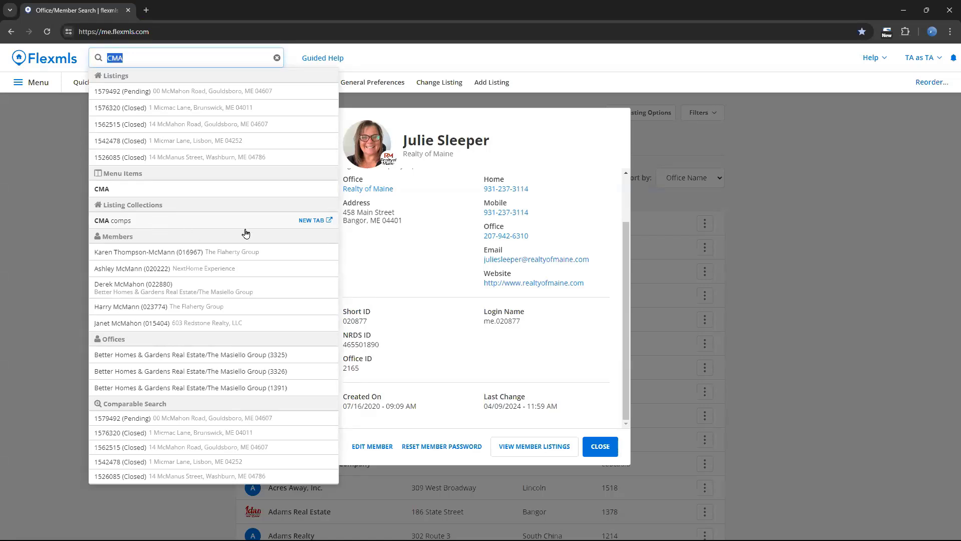
pyautogui.click(304, 219)
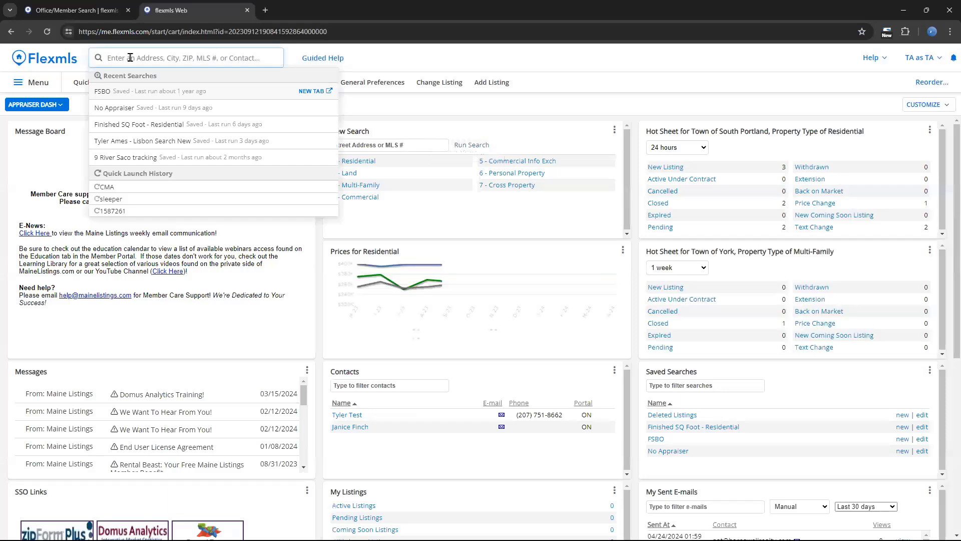
# - Look up a contact by first name in the main search, and clear the query
pyautogui.write('janice')
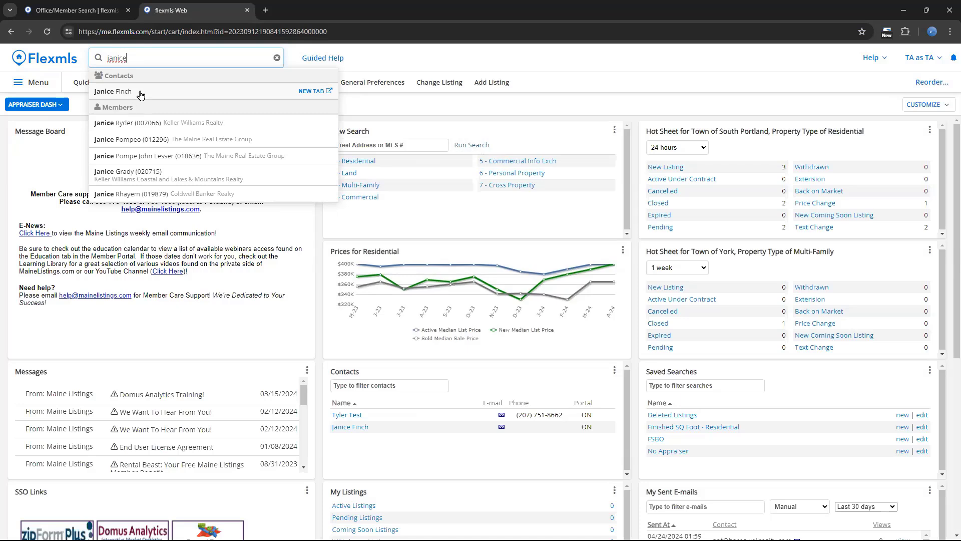
pyautogui.doubleClick(155, 58)
pyautogui.press('BackSpace')
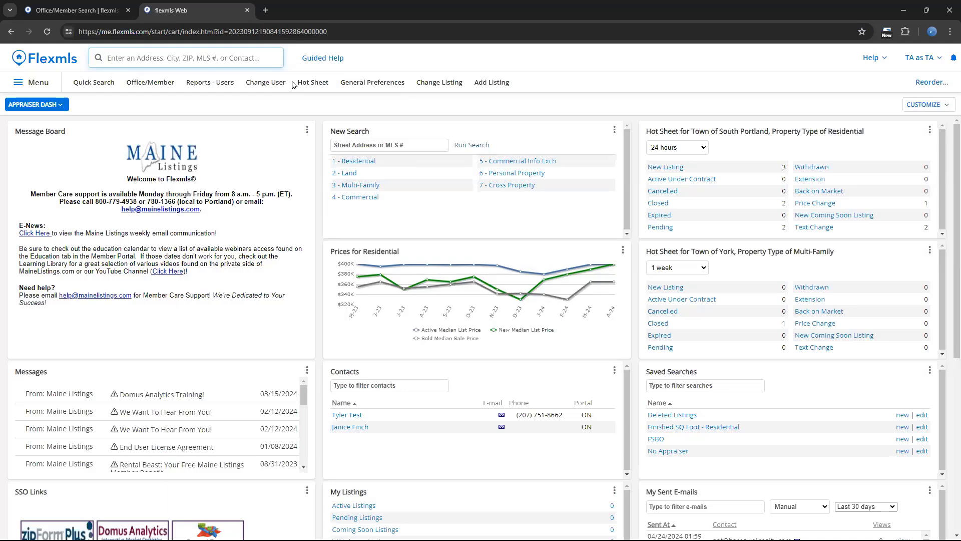
# - Start a new Residential search using the query "300k - 500k 2 beds 3 baths portland" and review its criteria
pyautogui.write('300k')
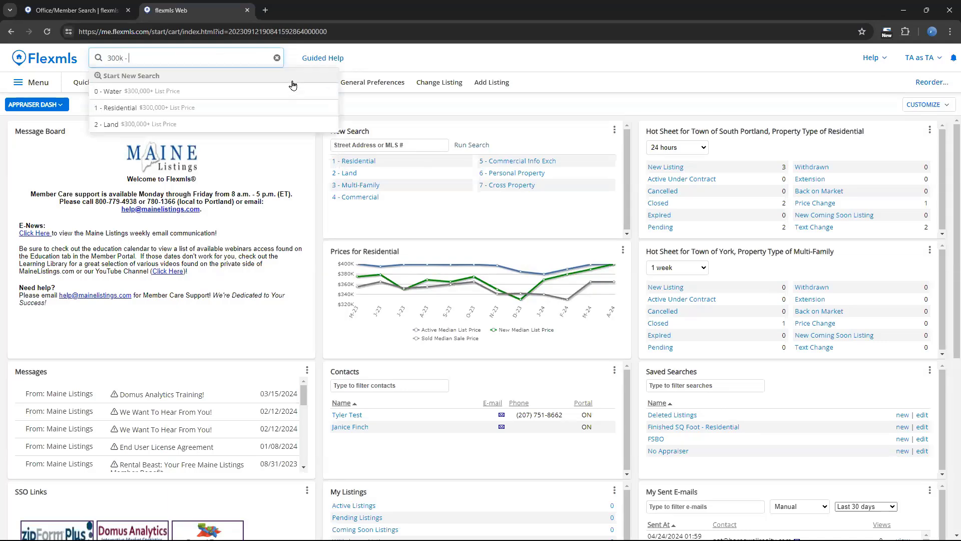
pyautogui.write(' - 500k ')
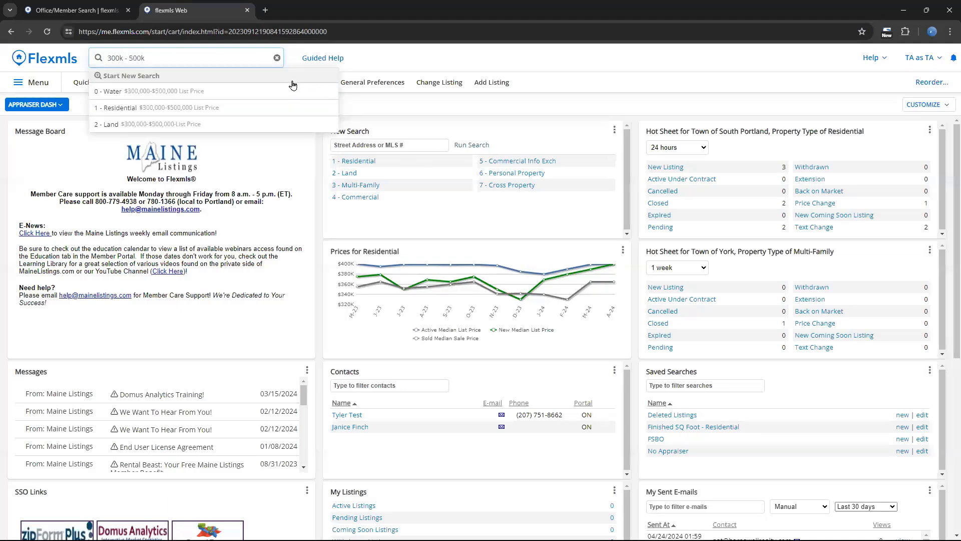
pyautogui.write('2 beds 3 baths')
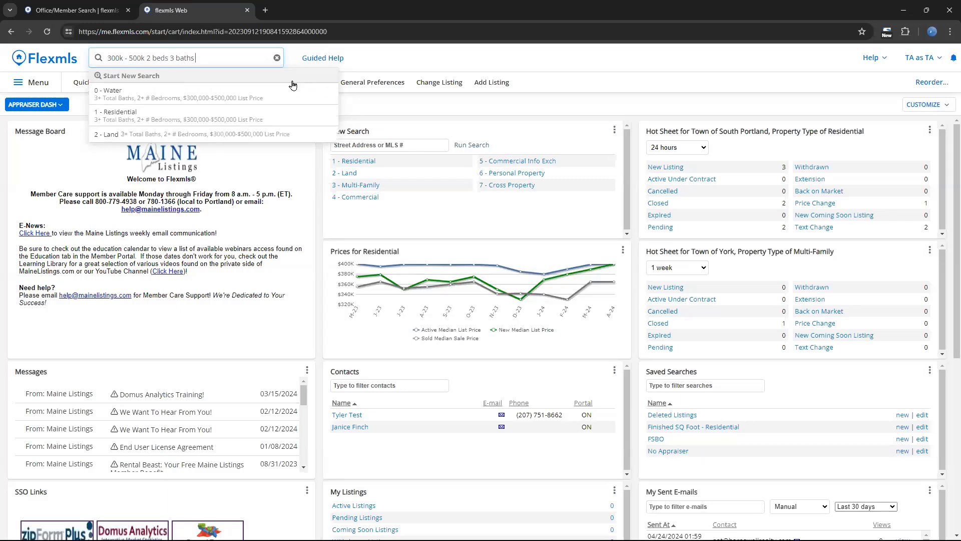
pyautogui.write(' portland')
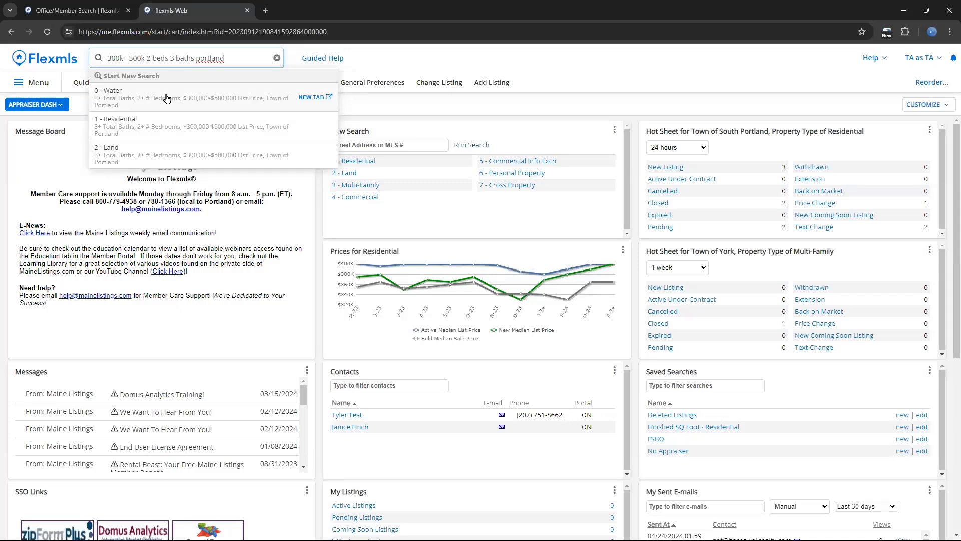
pyautogui.click(205, 128)
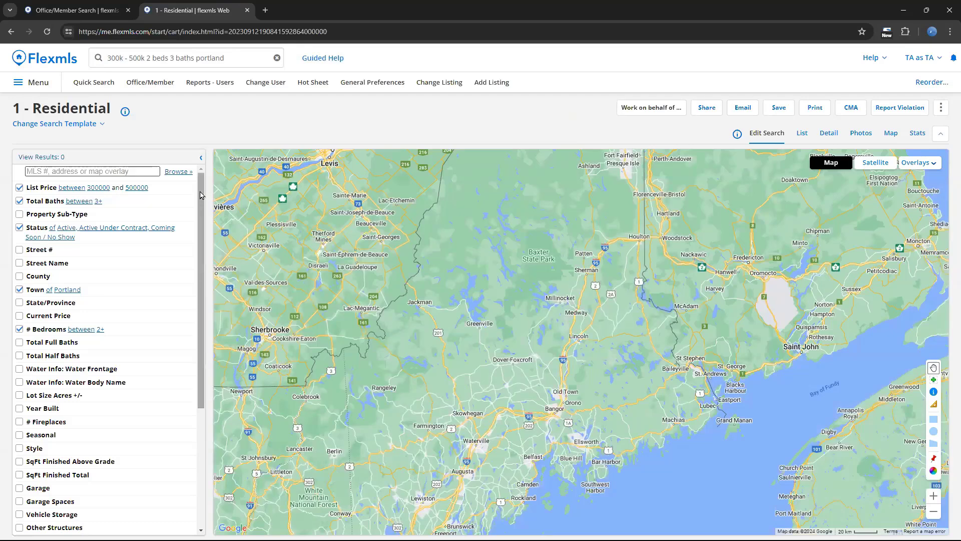
pyautogui.moveTo(201, 185); pyautogui.dragTo(200, 186)
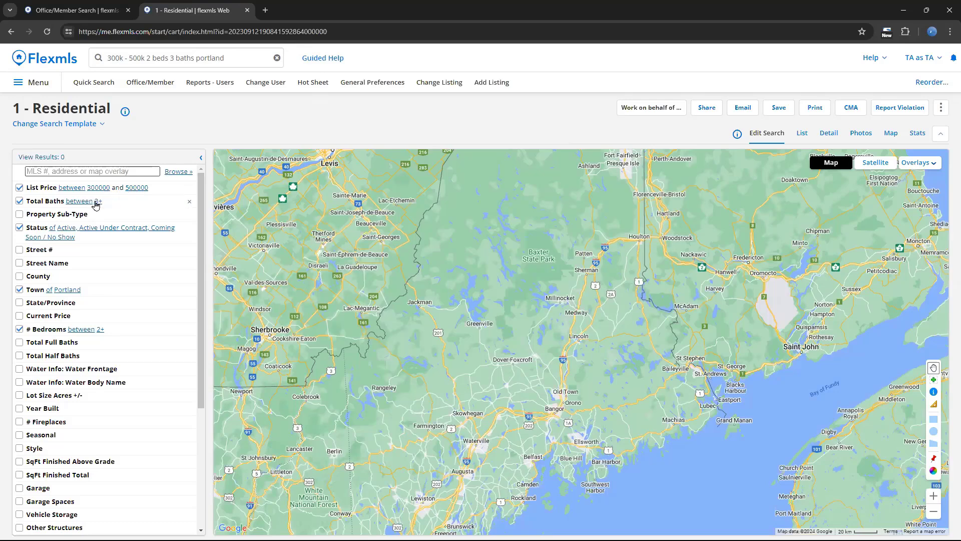
pyautogui.click(111, 334)
# - Start a Residential search within 2 miles of a Lisbon property by entering "near" followed by its street address
pyautogui.click(277, 59)
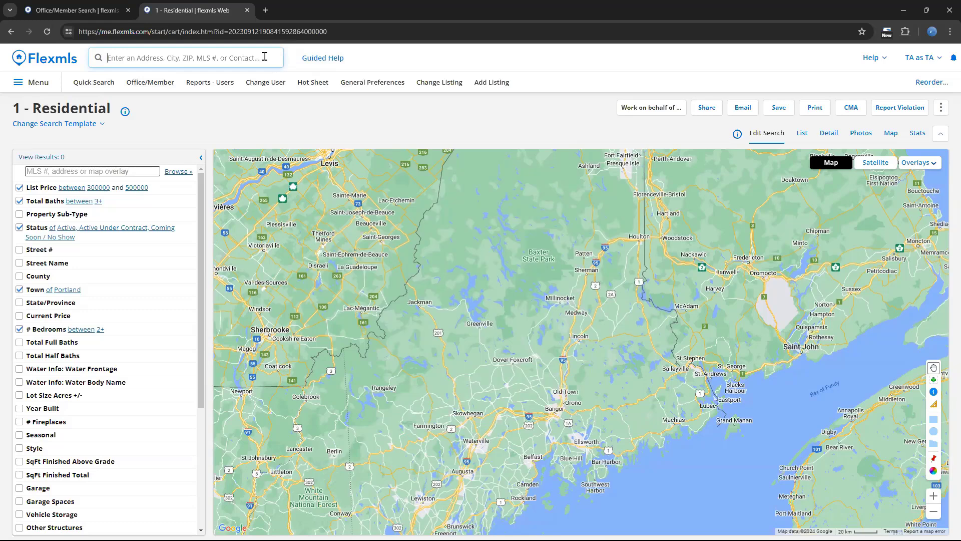
pyautogui.write('near')
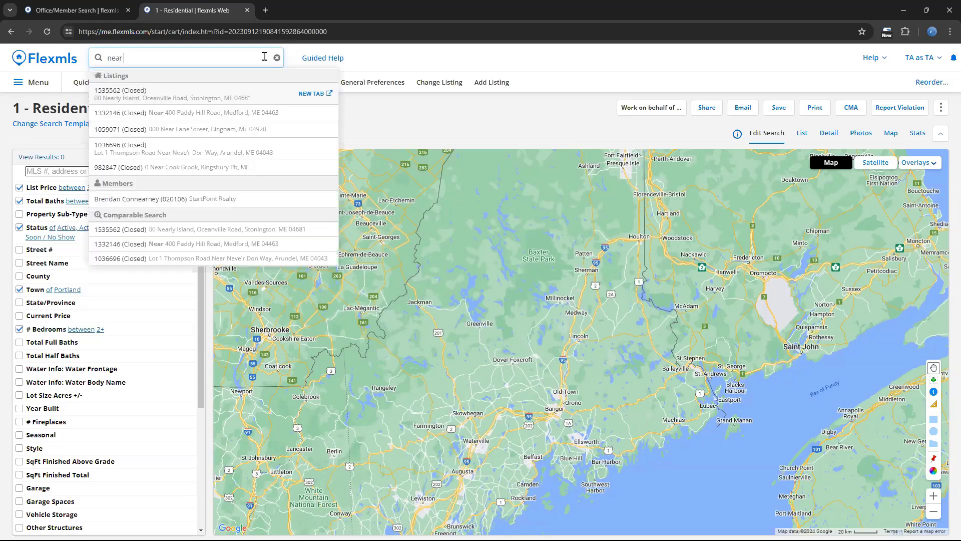
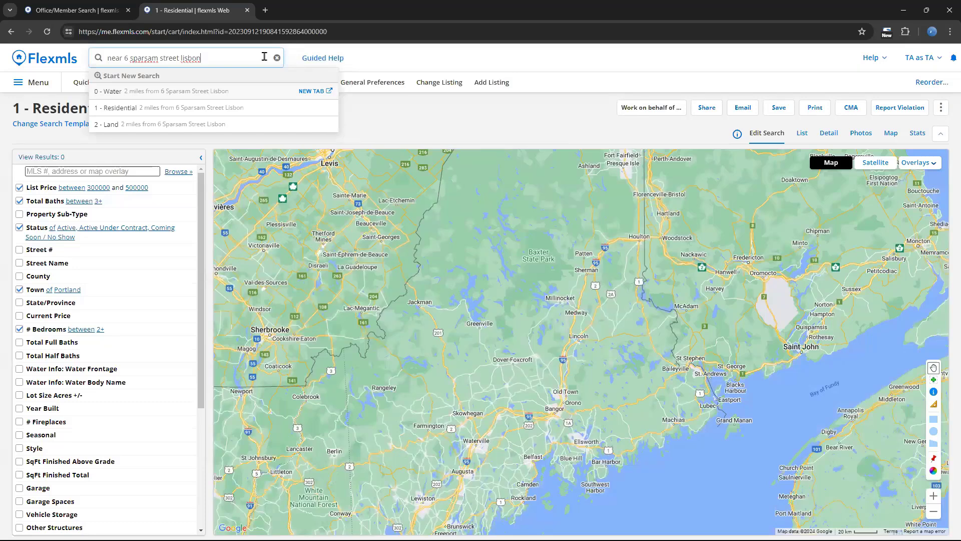
pyautogui.click(238, 109)
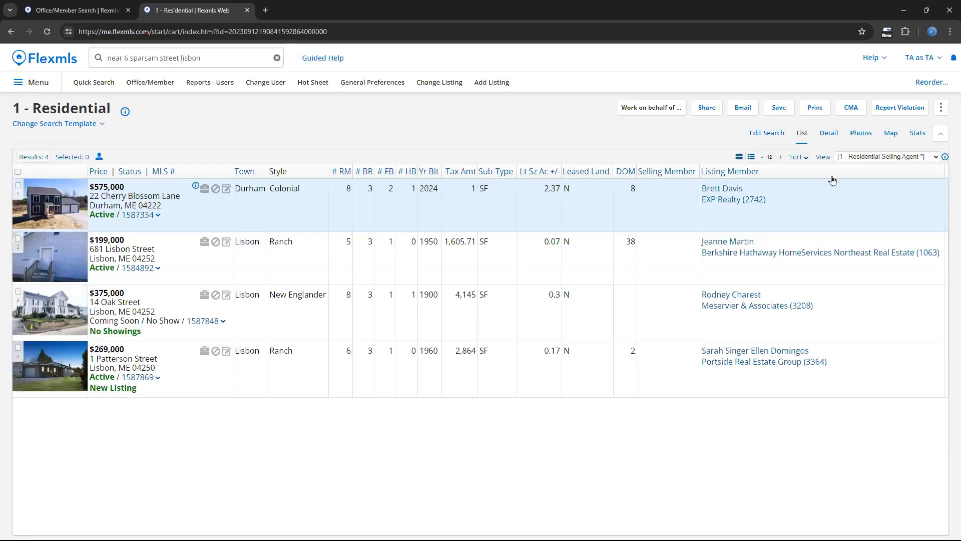
# - Open the search for editing and examine the whole radius circle around Lisbon Falls on the map
pyautogui.click(766, 132)
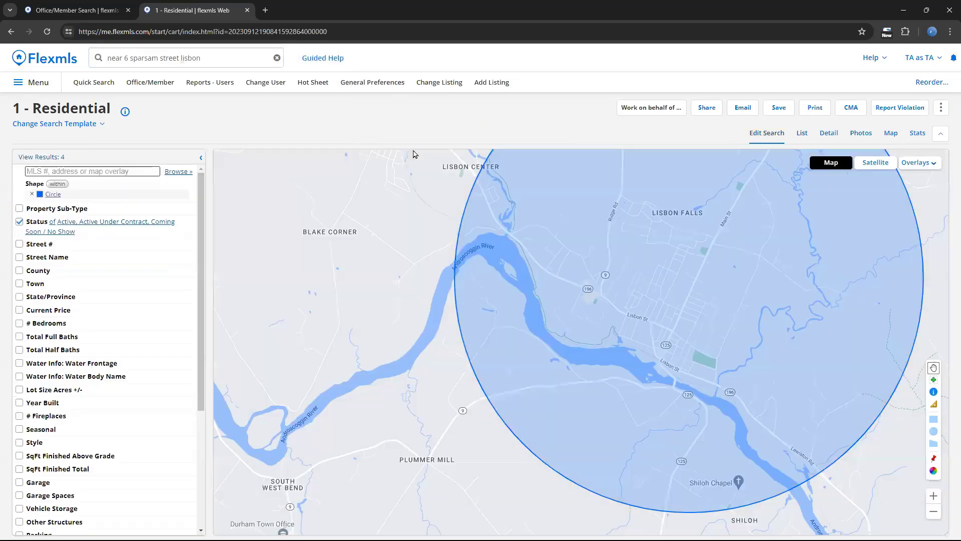
pyautogui.scroll(-1, 676, 271)
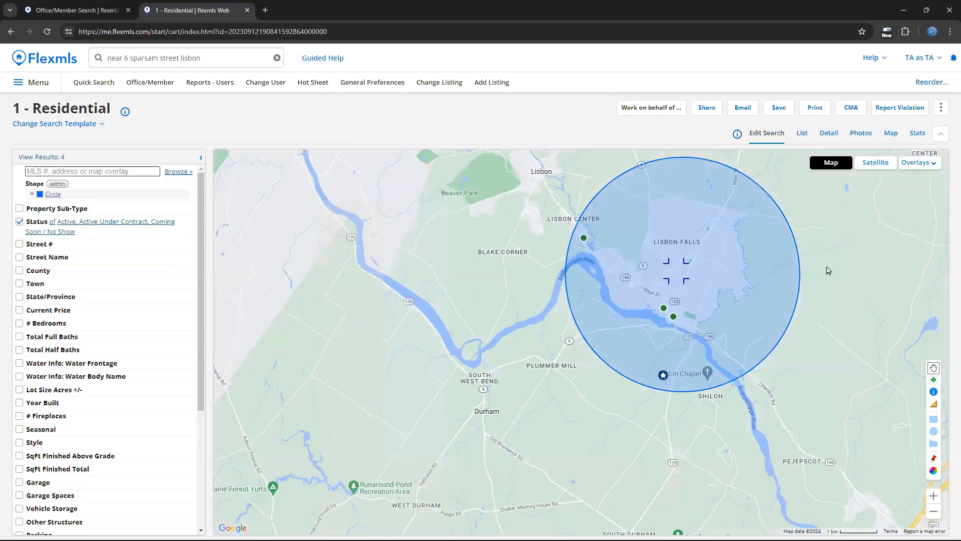
pyautogui.moveTo(829, 271); pyautogui.dragTo(729, 292)
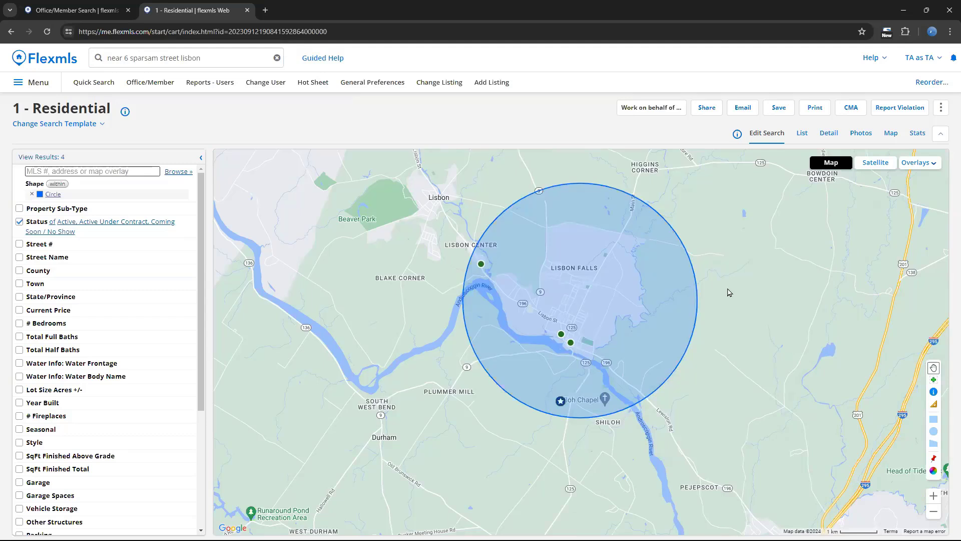
# - Set the search's Status to Closed with a Closed Date of 90 days back, and examine the matches on the map
pyautogui.click(157, 237)
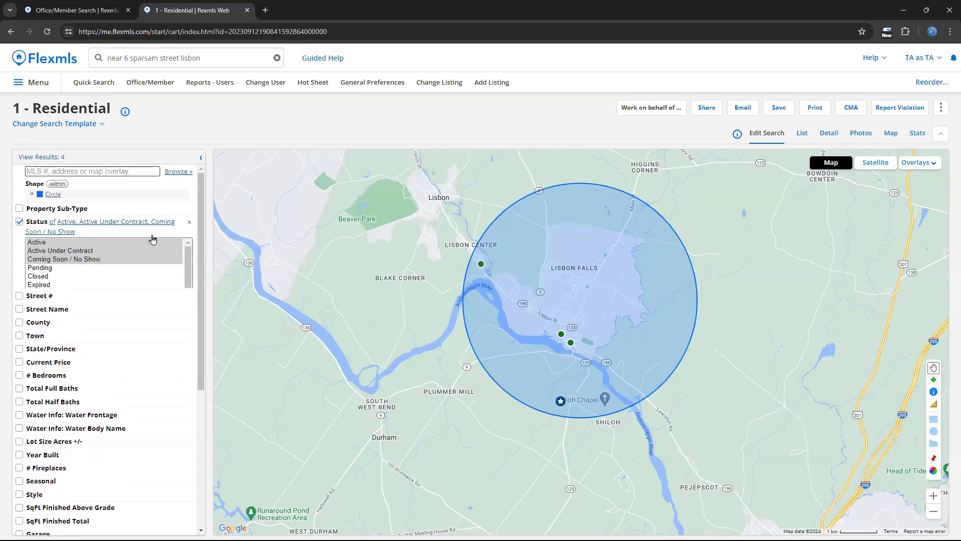
pyautogui.click(88, 268)
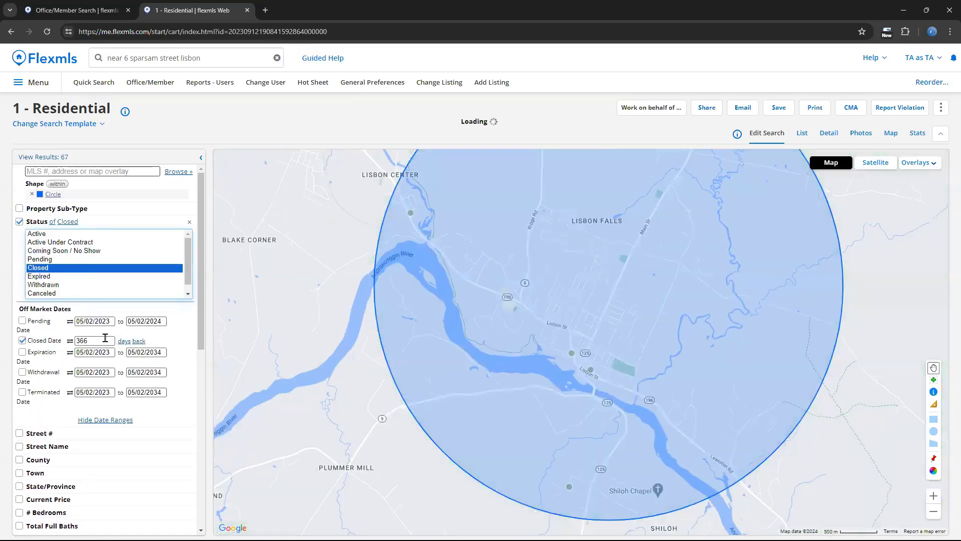
pyautogui.moveTo(104, 339); pyautogui.dragTo(58, 340)
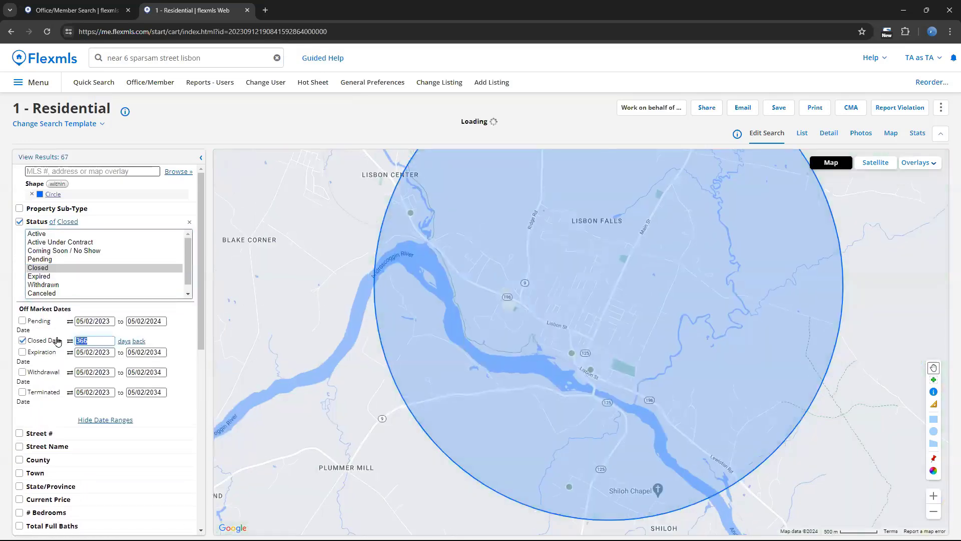
pyautogui.write('90')
pyautogui.scroll(-2, 111, 338)
pyautogui.scroll(-2, 111, 340)
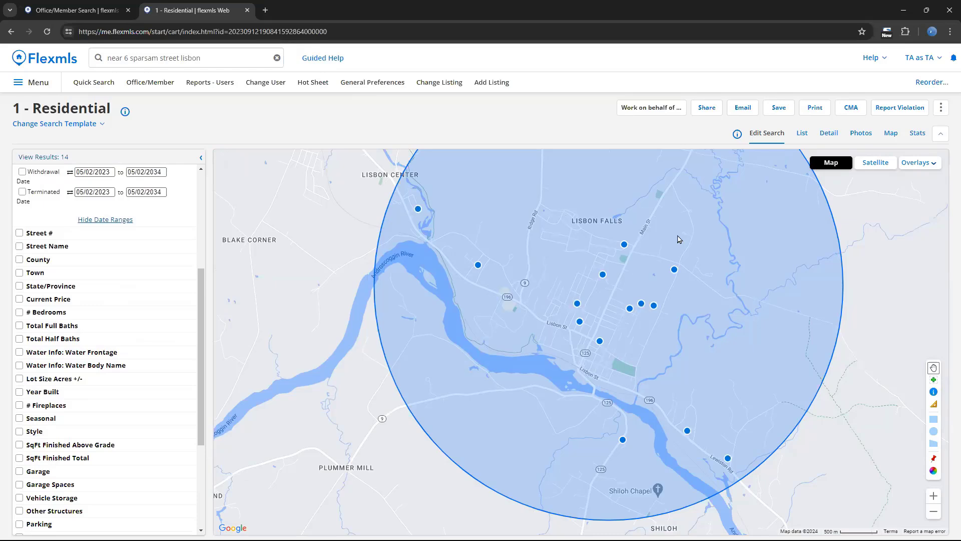
pyautogui.scroll(-2, 679, 239)
pyautogui.scroll(2, 701, 253)
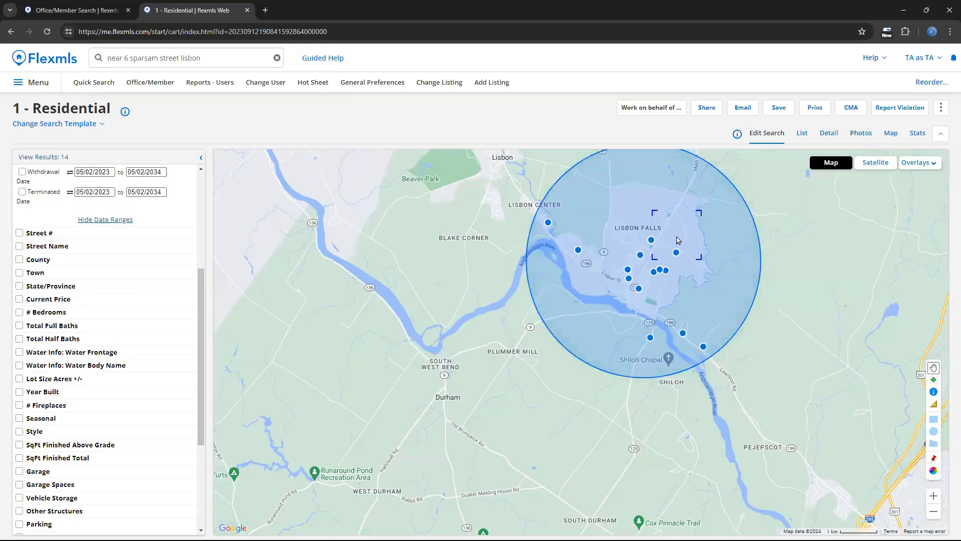
pyautogui.scroll(-2, 706, 283)
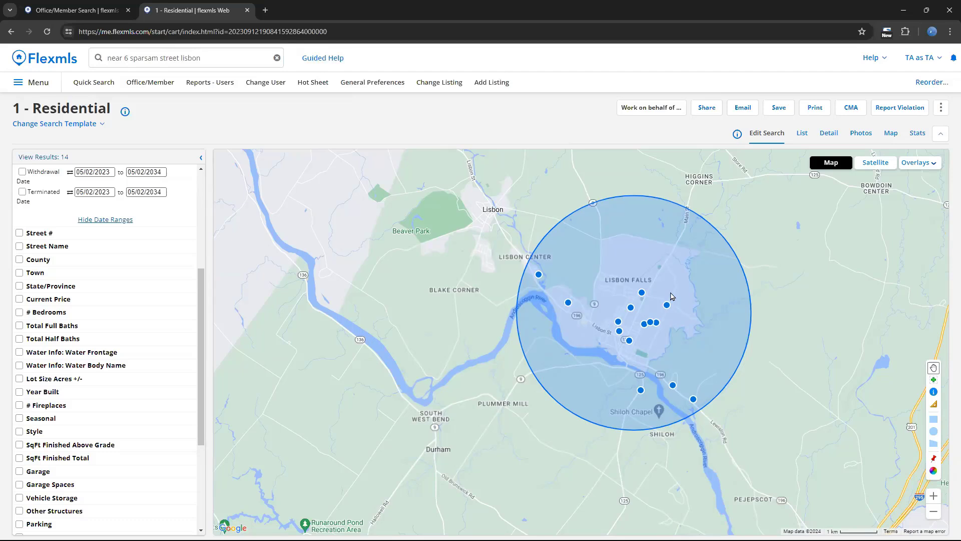
# - Start a Residential search within 5 miles of the same Lisbon property by replacing "near" with "5 miles from" before its street address
pyautogui.click(119, 58)
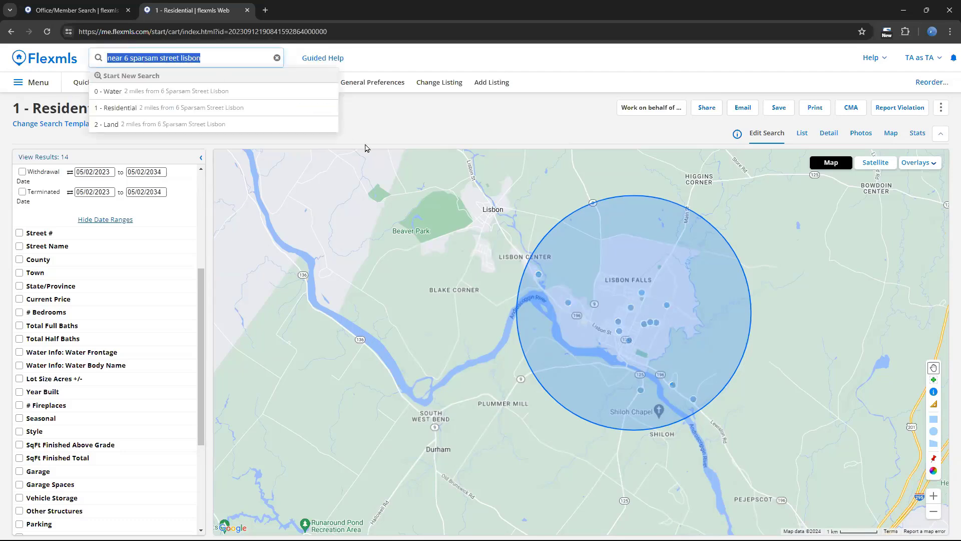
pyautogui.click(148, 58)
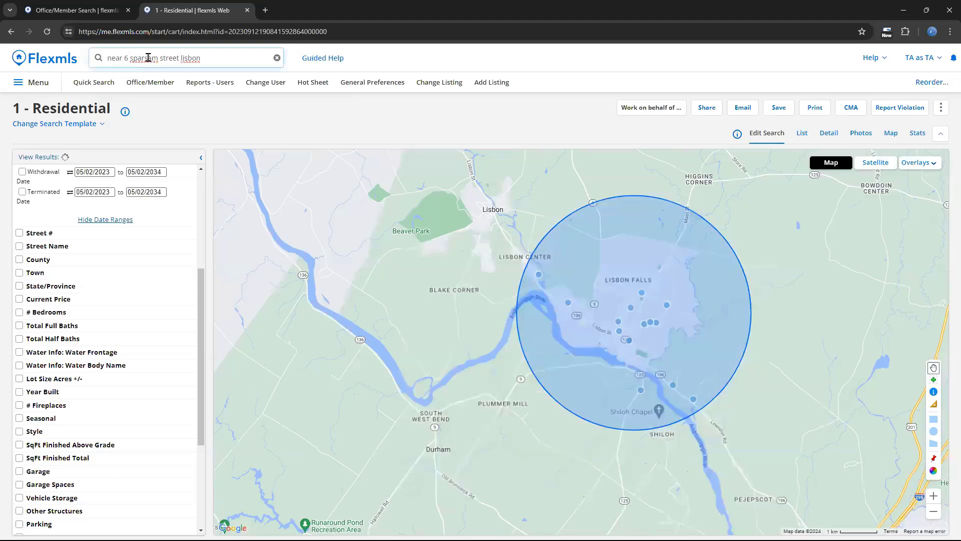
pyautogui.press('BackSpace')
pyautogui.press('BackSpace')
pyautogui.press('BackSpace')
pyautogui.press('BackSpace')
pyautogui.press('BackSpace')
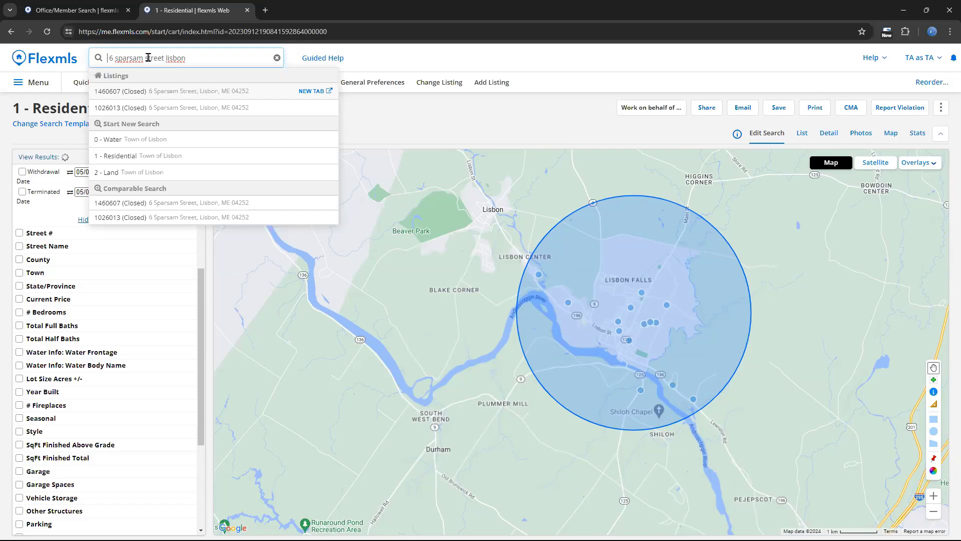
pyautogui.write('5 miles ')
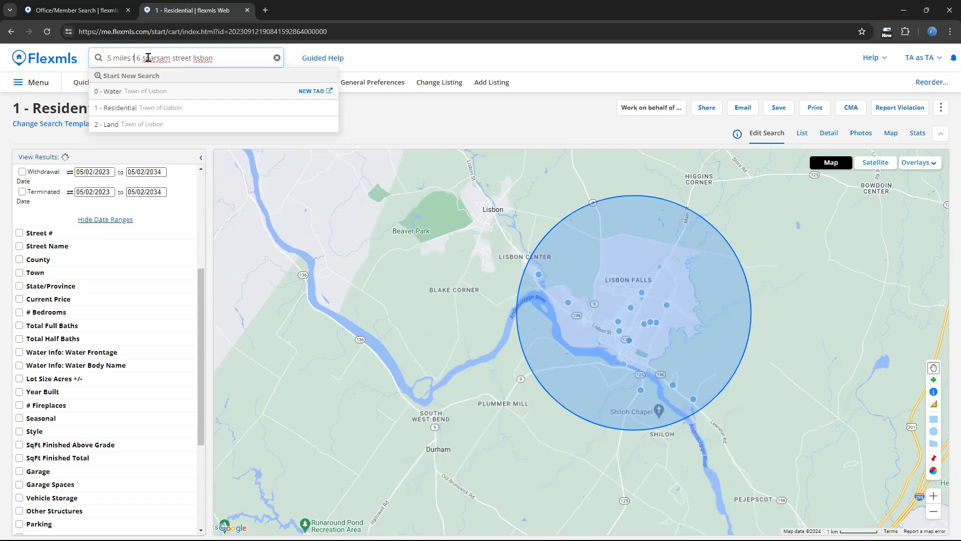
pyautogui.write('from')
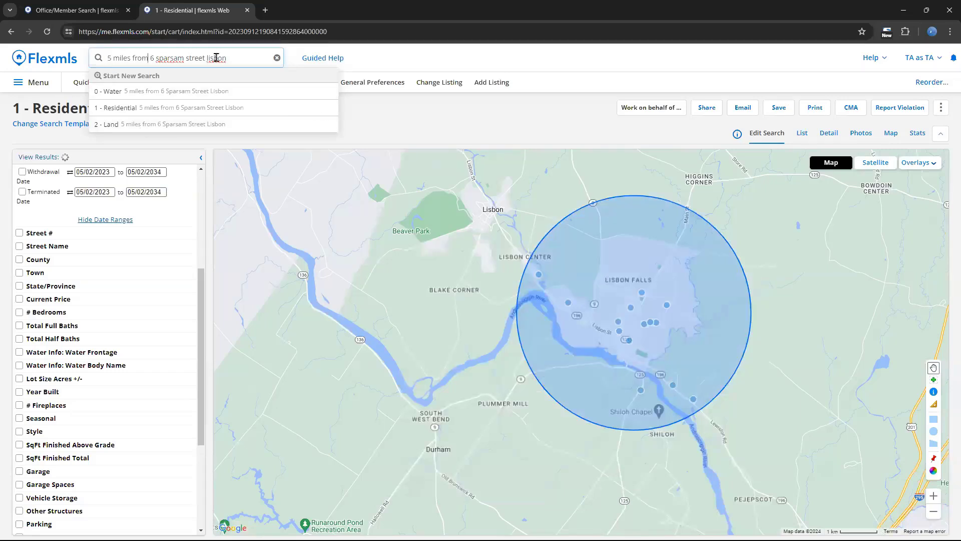
pyautogui.click(214, 114)
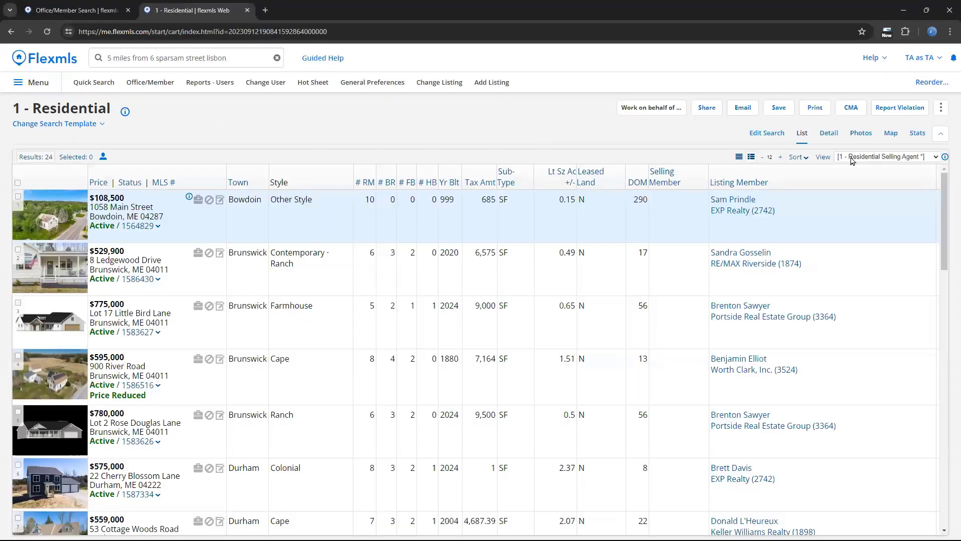
# - Open the 5-mile search for editing and examine the whole radius circle and its surroundings on the map
pyautogui.click(780, 134)
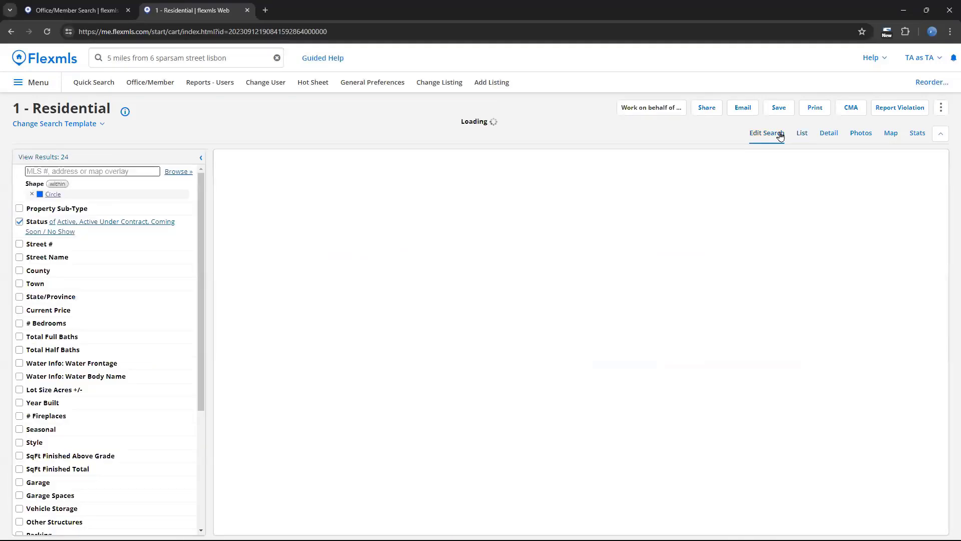
pyautogui.moveTo(383, 217); pyautogui.dragTo(350, 228)
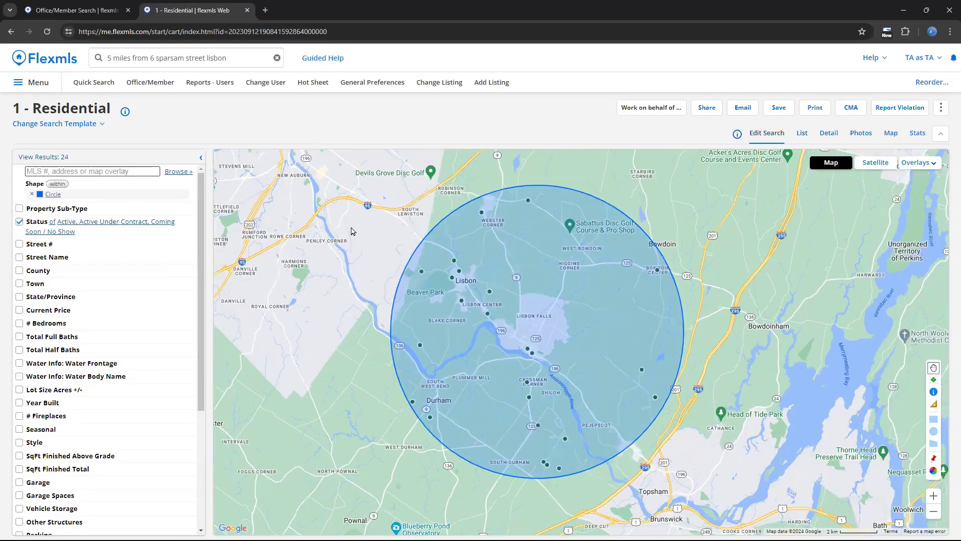
pyautogui.scroll(-1, 538, 266)
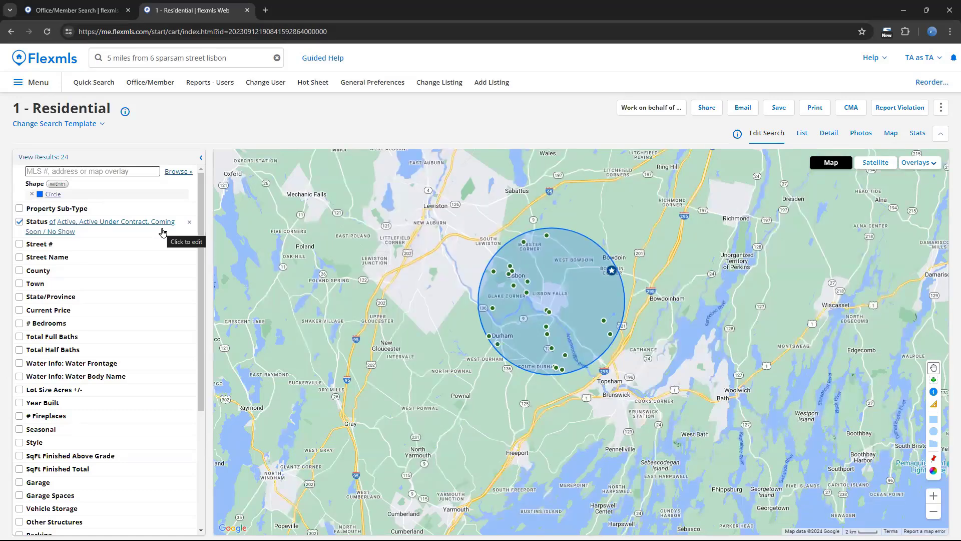
# - Reduce the search query to the Lisbon property's street address and start a Comparable Search from its closed listing 1460607
pyautogui.click(154, 59)
pyautogui.click(150, 59)
pyautogui.click(150, 60)
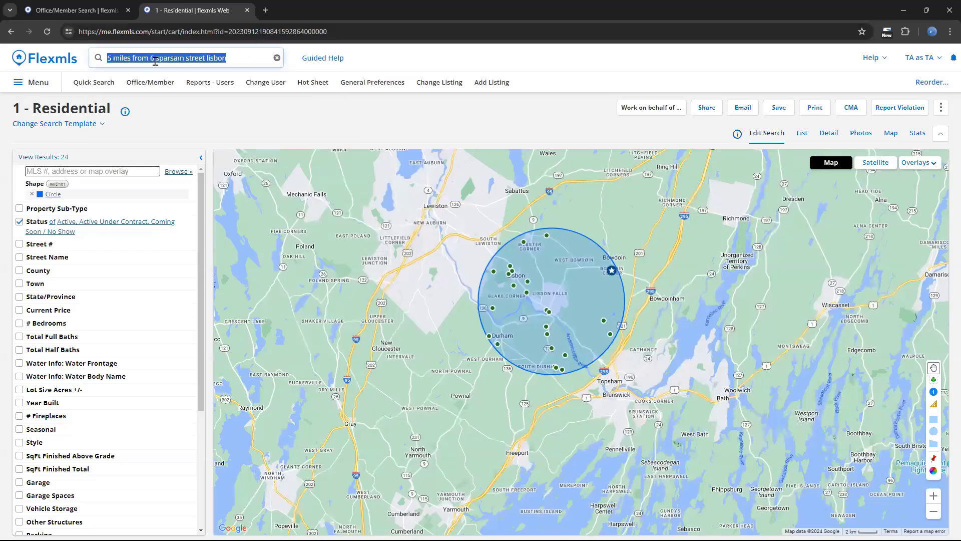
pyautogui.click(152, 59)
pyautogui.press('BackSpace')
pyautogui.press('BackSpace')
pyautogui.press('BackSpace')
pyautogui.press('BackSpace')
pyautogui.press('BackSpace')
pyautogui.press('BackSpace')
pyautogui.press('BackSpace')
pyautogui.press('BackSpace')
pyautogui.press('BackSpace')
pyautogui.press('BackSpace')
pyautogui.press('BackSpace')
pyautogui.press('BackSpace')
pyautogui.press('BackSpace')
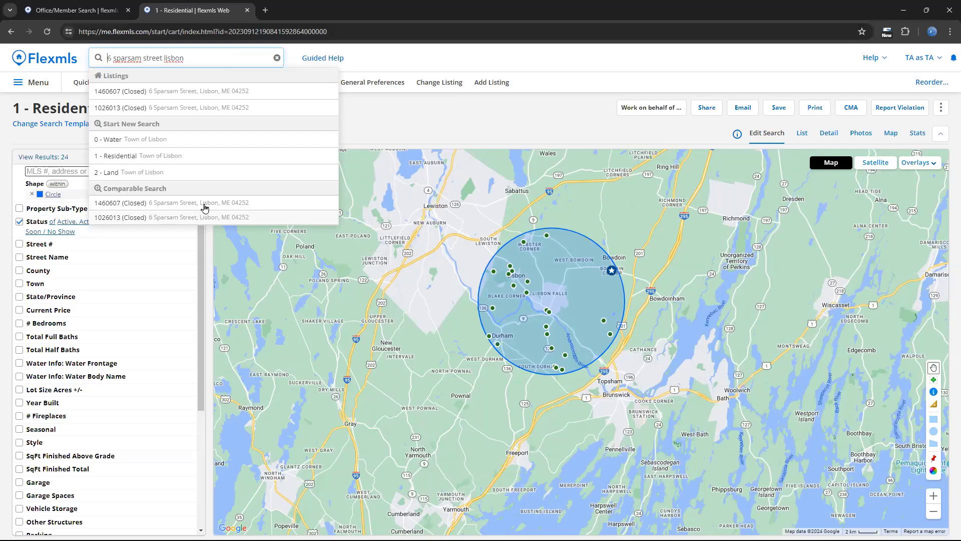
pyautogui.click(167, 204)
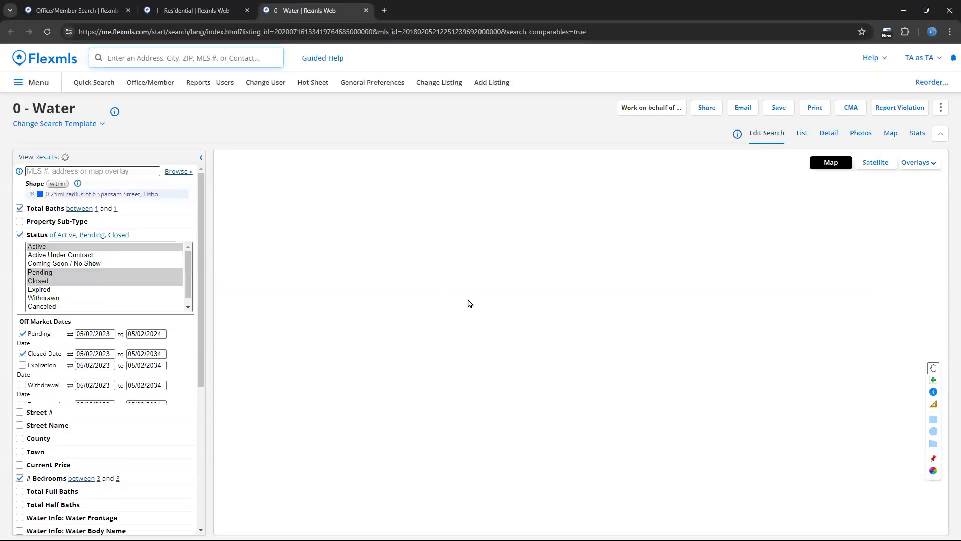
# - Review the comparable search's prefilled criteria, including the radius, Total Baths, Status, Off Market Dates and # Bedrooms
pyautogui.scroll(-1, 471, 298)
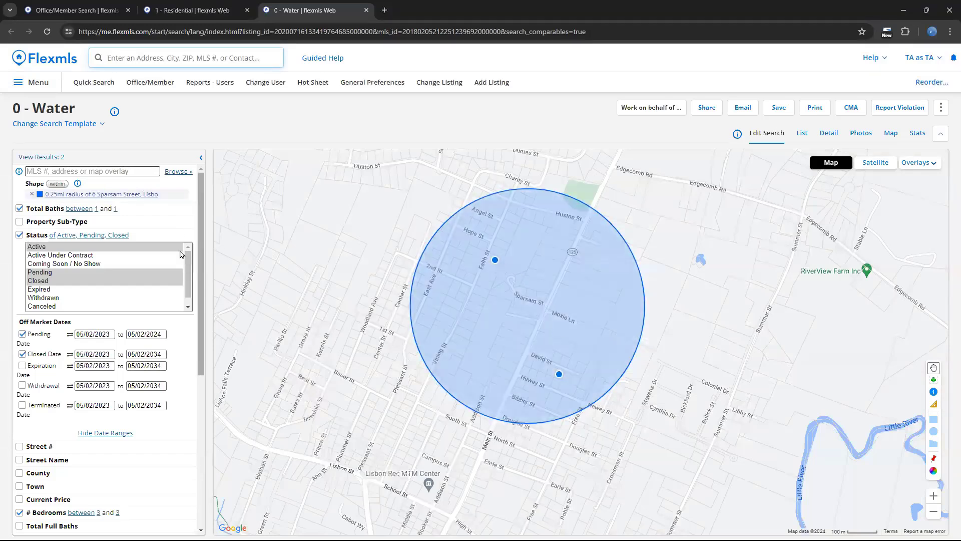
pyautogui.scroll(-1, 202, 235)
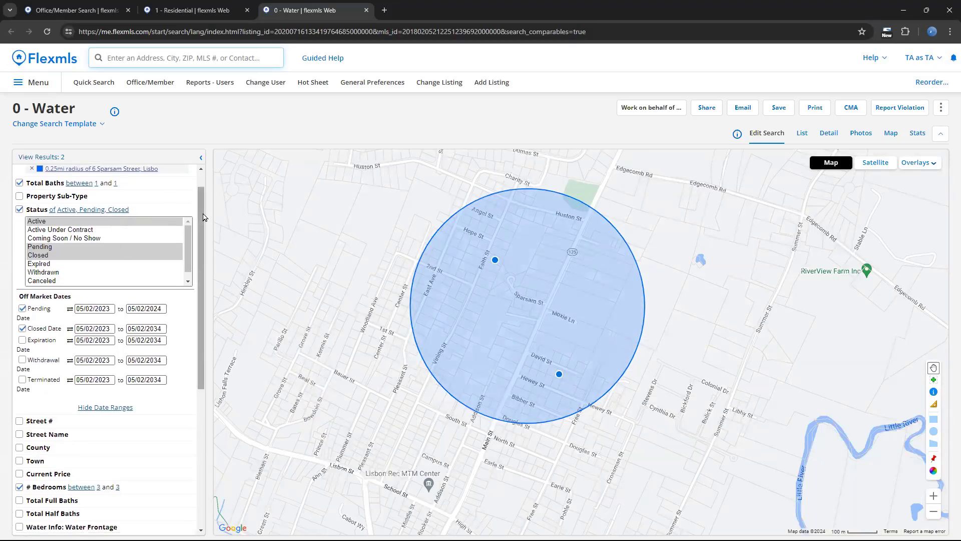
pyautogui.scroll(1, 203, 205)
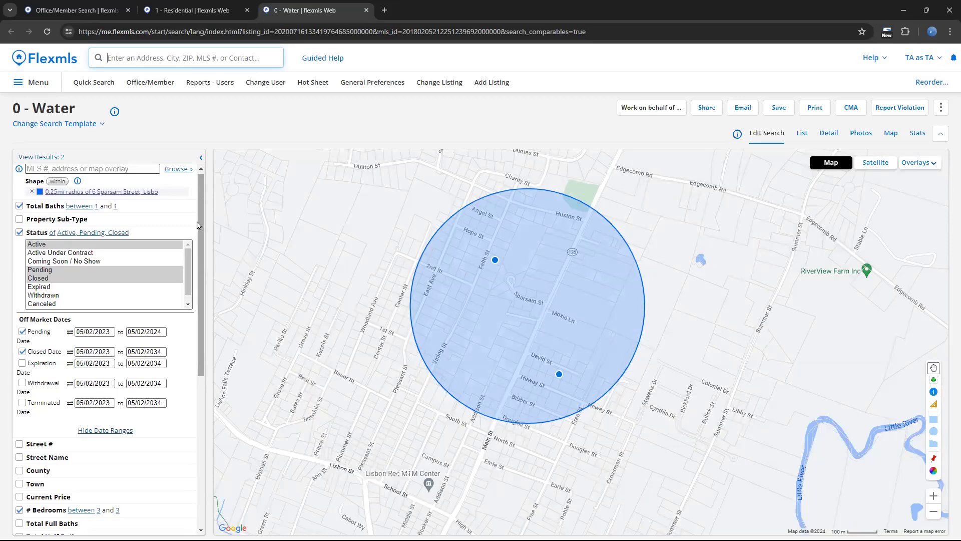
pyautogui.scroll(-5, 108, 370)
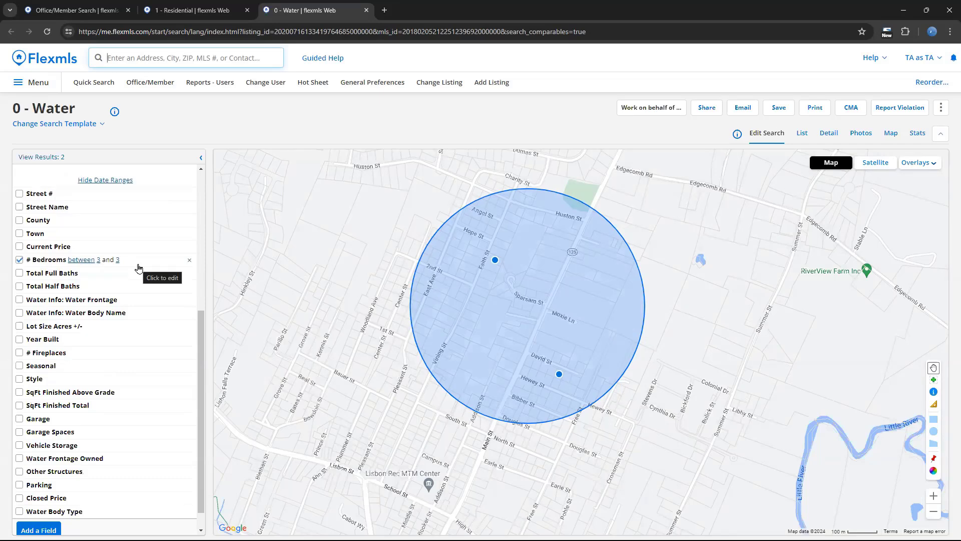
pyautogui.scroll(5, 139, 267)
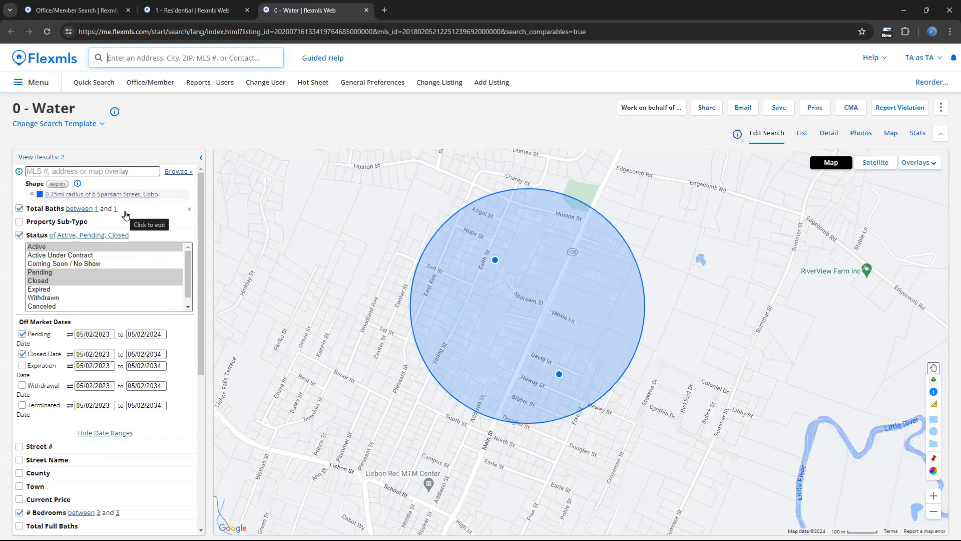
# - Set the maximum Total Baths in the comparable search to 2
pyautogui.click(126, 212)
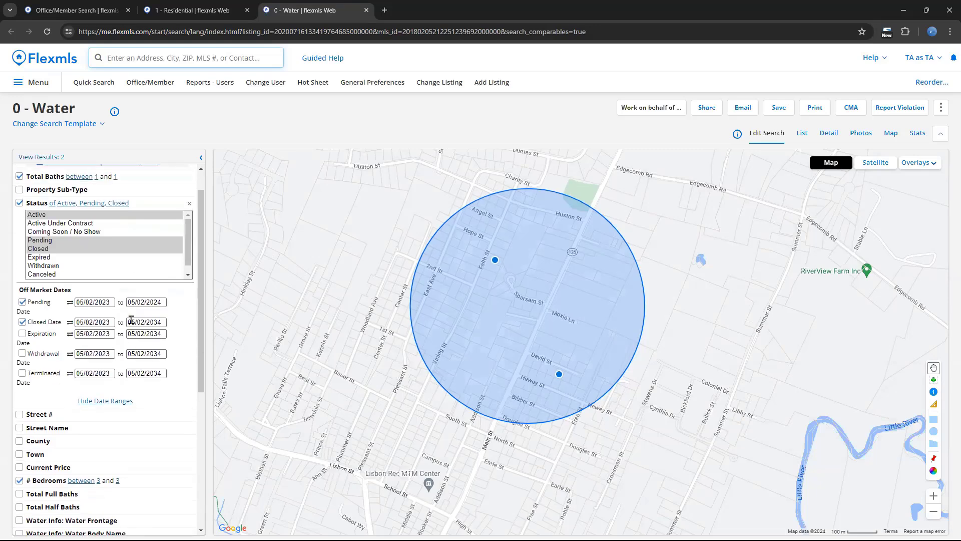
pyautogui.click(80, 220)
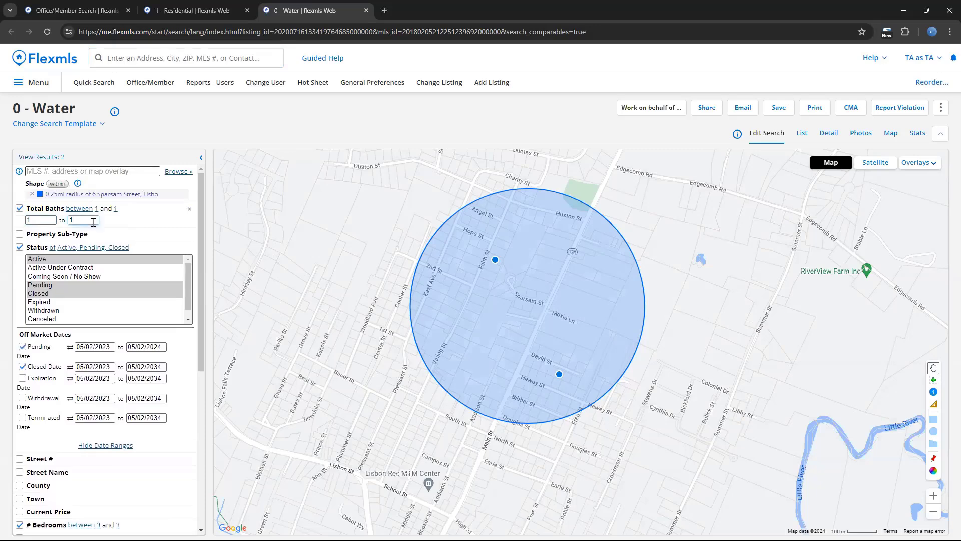
pyautogui.write('2')
# - Return to the dashboard and open Listing Collections to view the saved collections
pyautogui.click(68, 63)
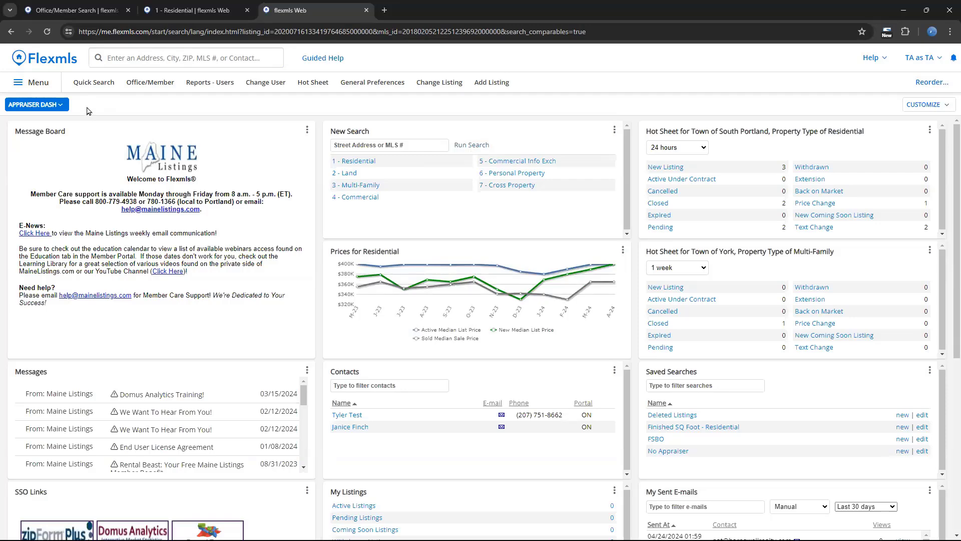
pyautogui.click(53, 85)
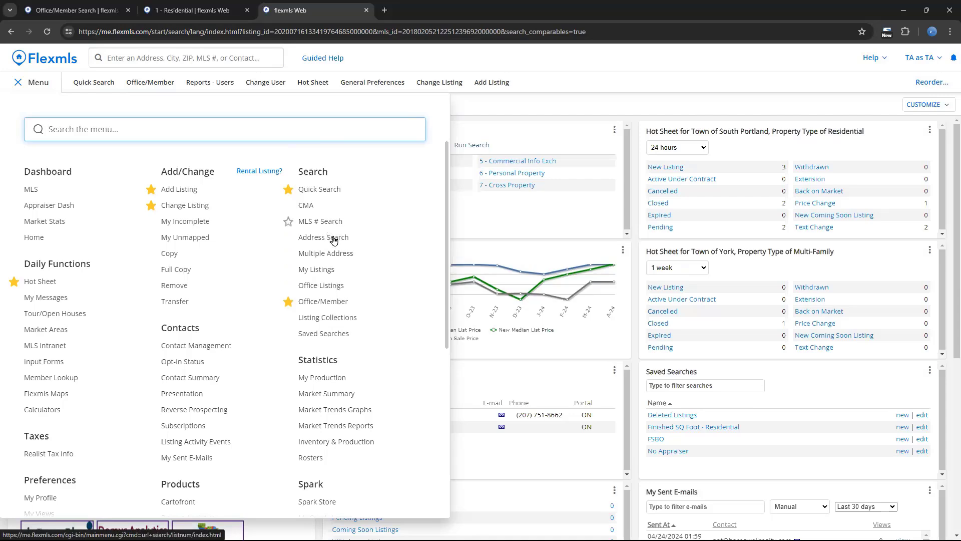
pyautogui.click(350, 318)
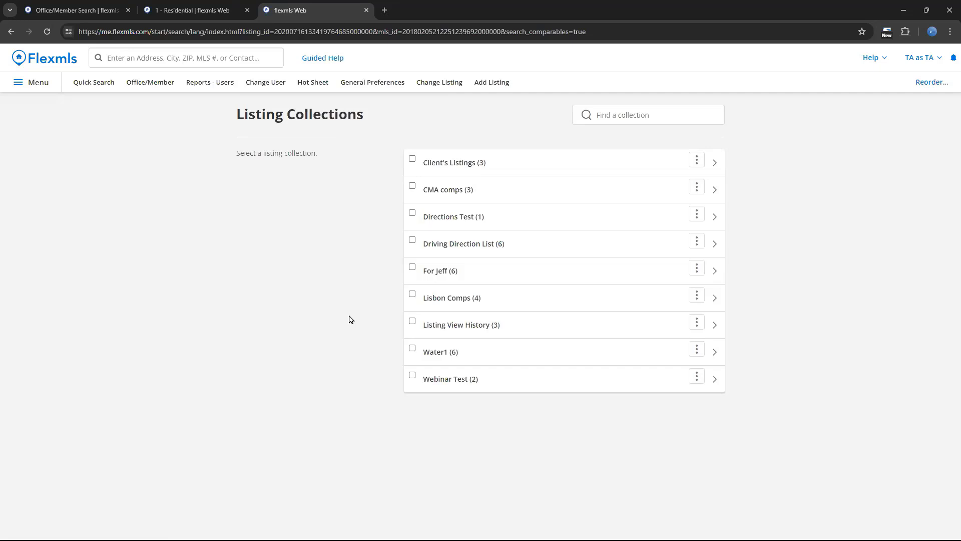
# - Run an MLS # Search for the listings 1553008, 1556688 and 1485056
pyautogui.click(31, 89)
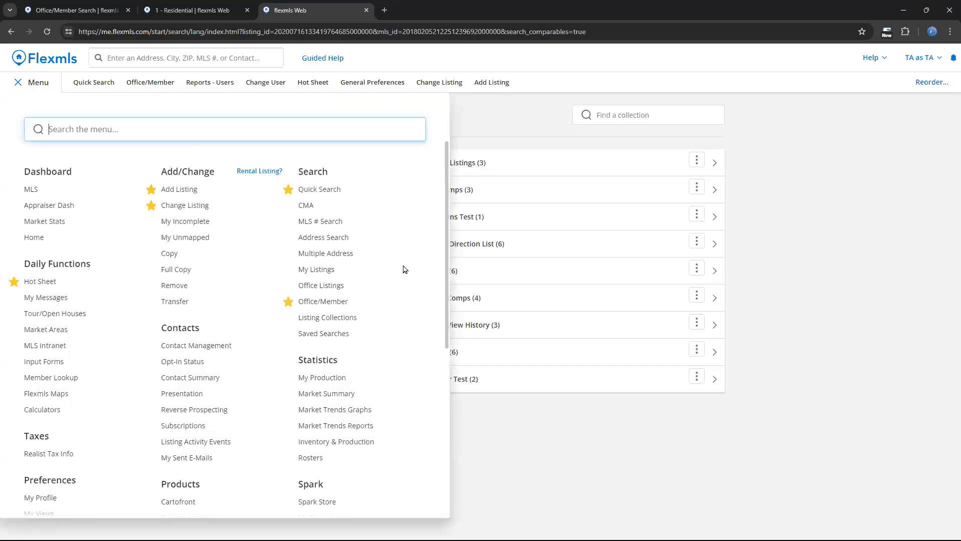
pyautogui.click(335, 223)
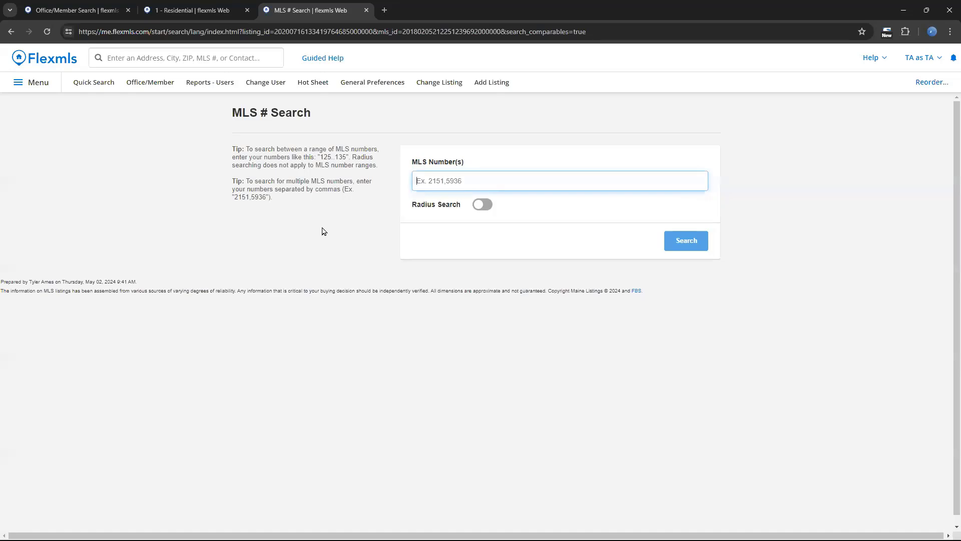
pyautogui.click(474, 176)
pyautogui.click(497, 207)
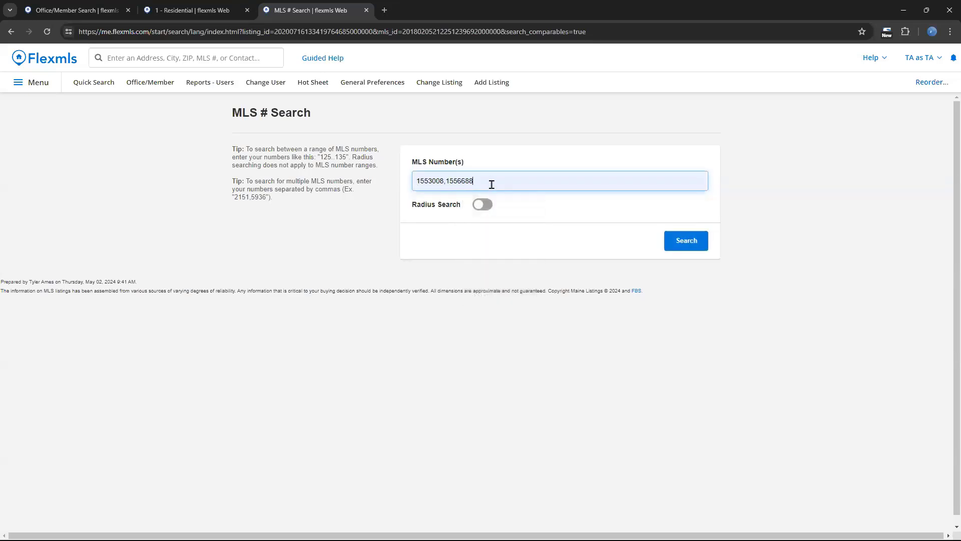
pyautogui.click(491, 181)
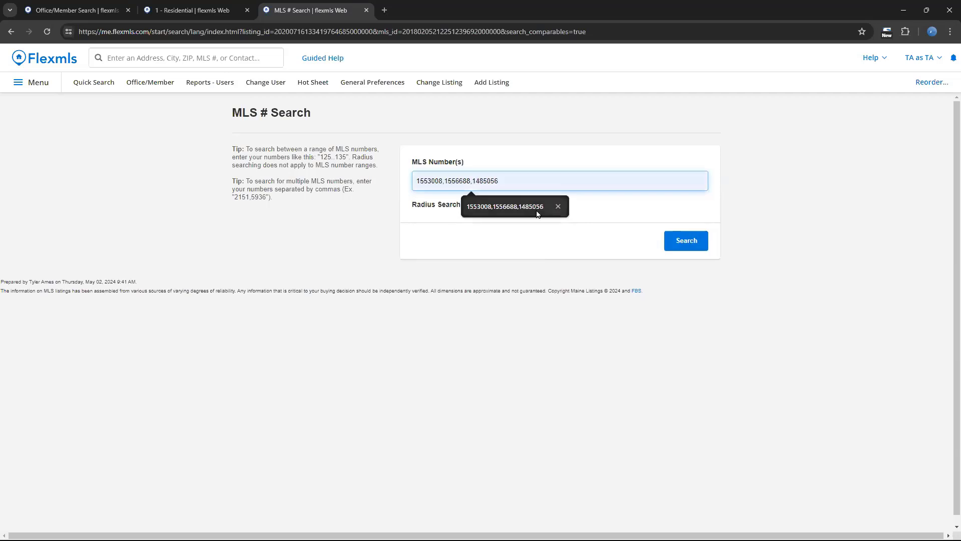
pyautogui.click(538, 209)
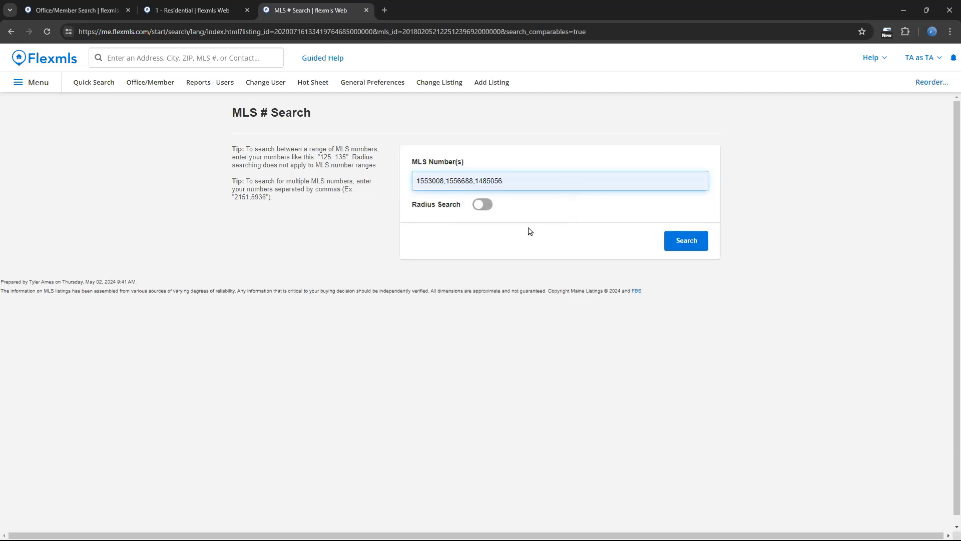
pyautogui.click(679, 244)
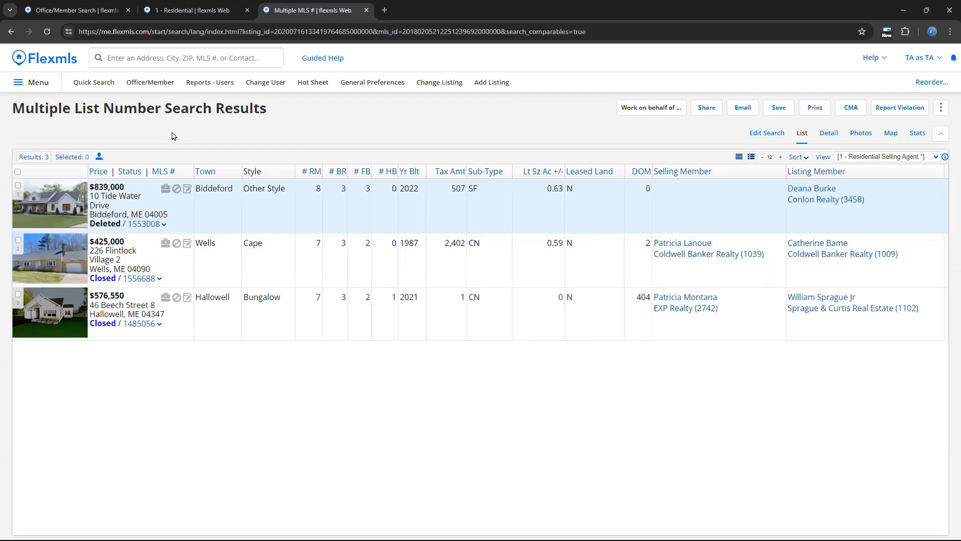
# - Start a new MLS # Search with Radius Search enabled and enter MLS number 1560208
pyautogui.click(46, 85)
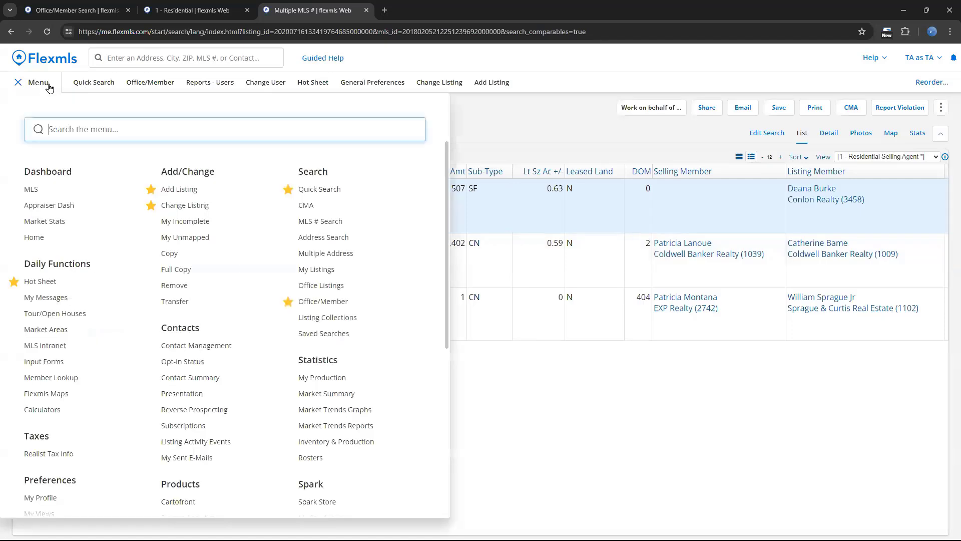
pyautogui.click(335, 225)
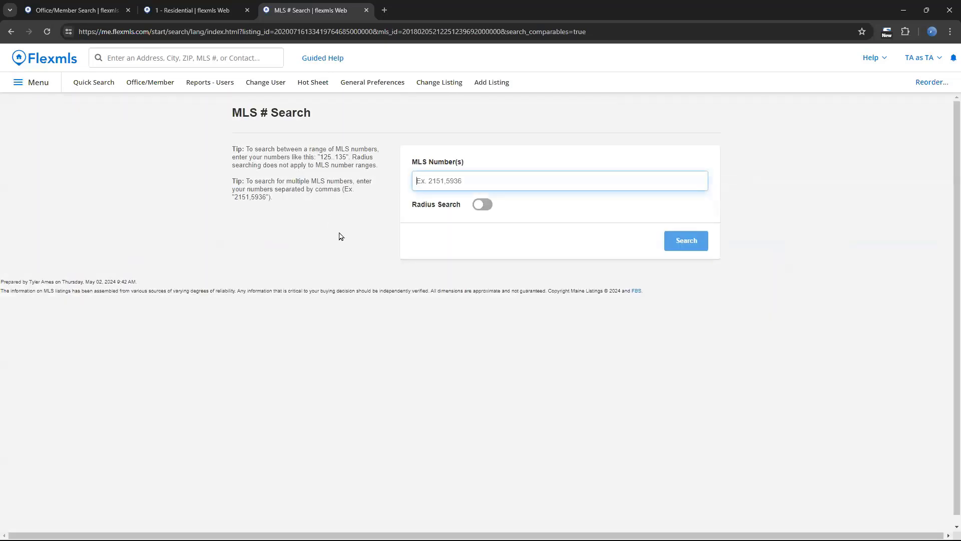
pyautogui.click(476, 206)
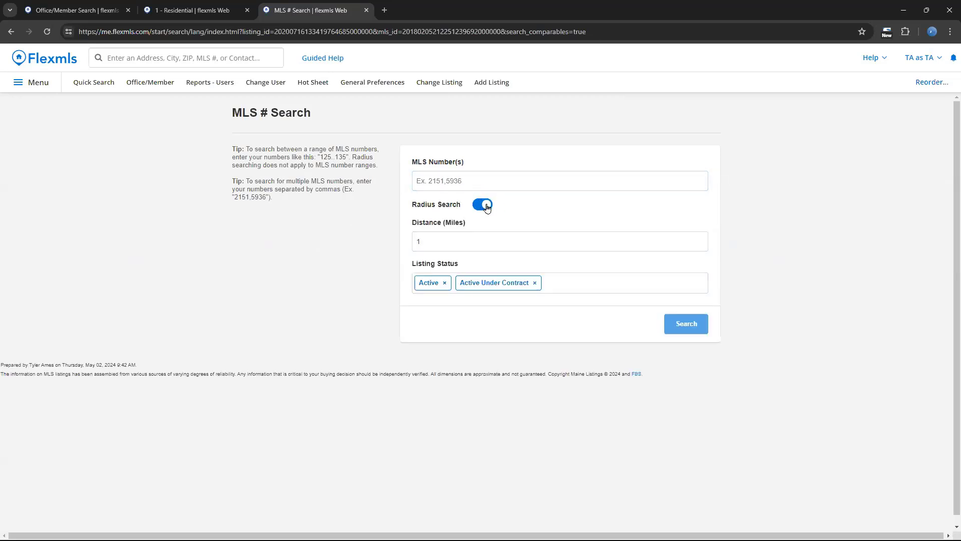
pyautogui.click(468, 181)
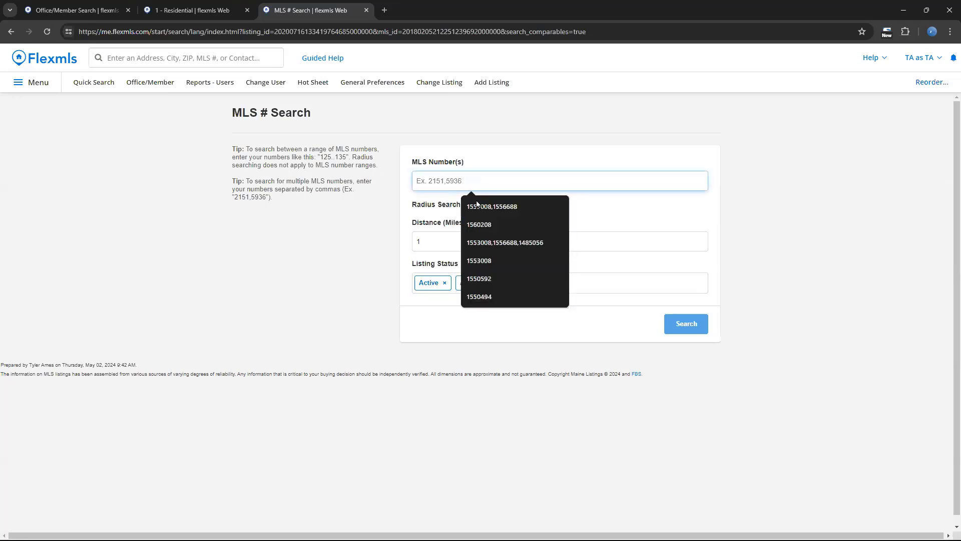
pyautogui.click(483, 224)
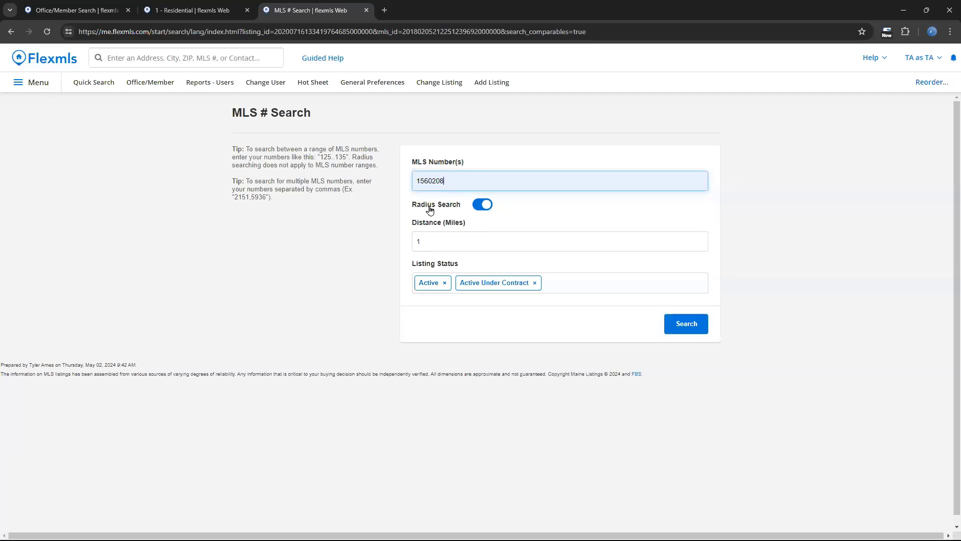
# - Set the radius distance to 10 miles and review the listing status choices, keeping Active and Active Under Contract selected
pyautogui.click(449, 244)
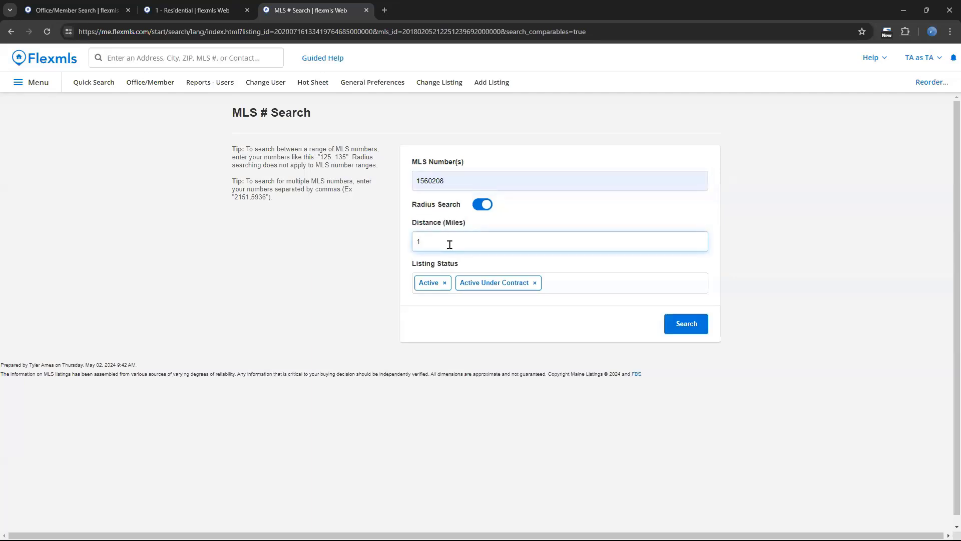
pyautogui.write('0')
pyautogui.click(572, 286)
pyautogui.scroll(-3, 542, 326)
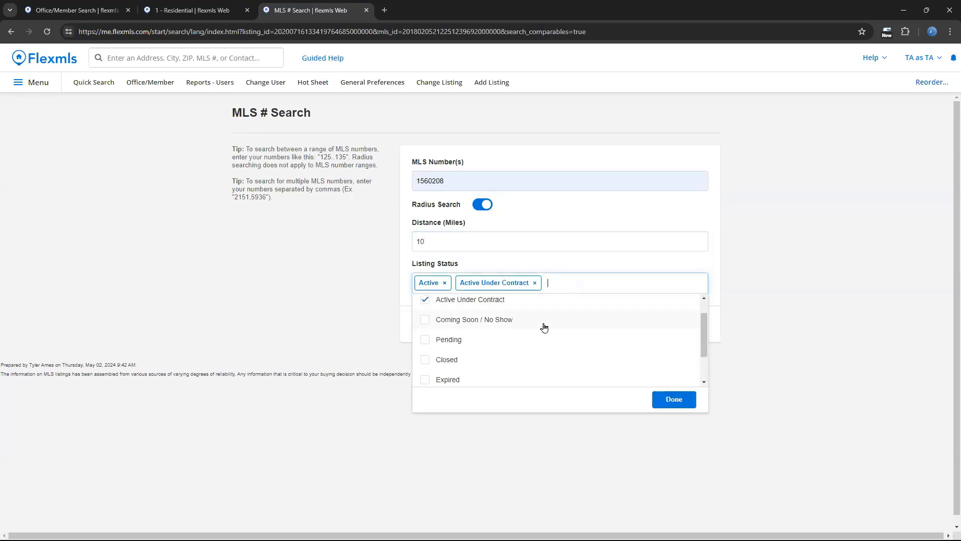
pyautogui.scroll(3, 487, 326)
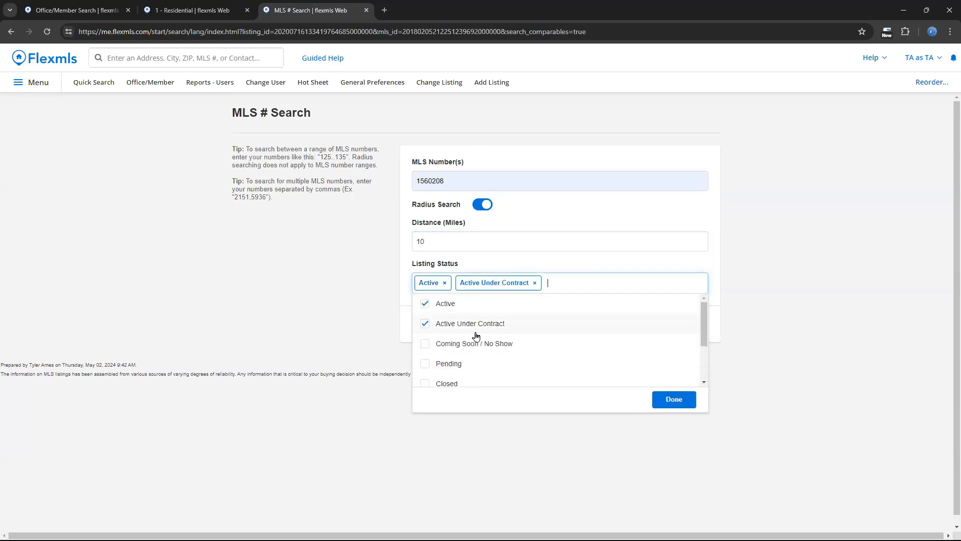
pyautogui.click(659, 401)
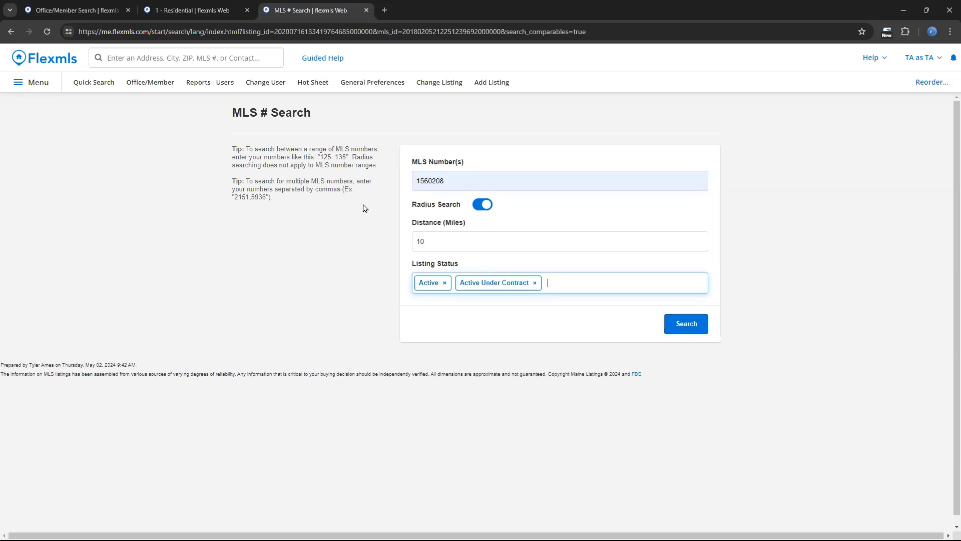
# - Open the Multiple Address search and enter 6 as the street number in the first row
pyautogui.click(54, 86)
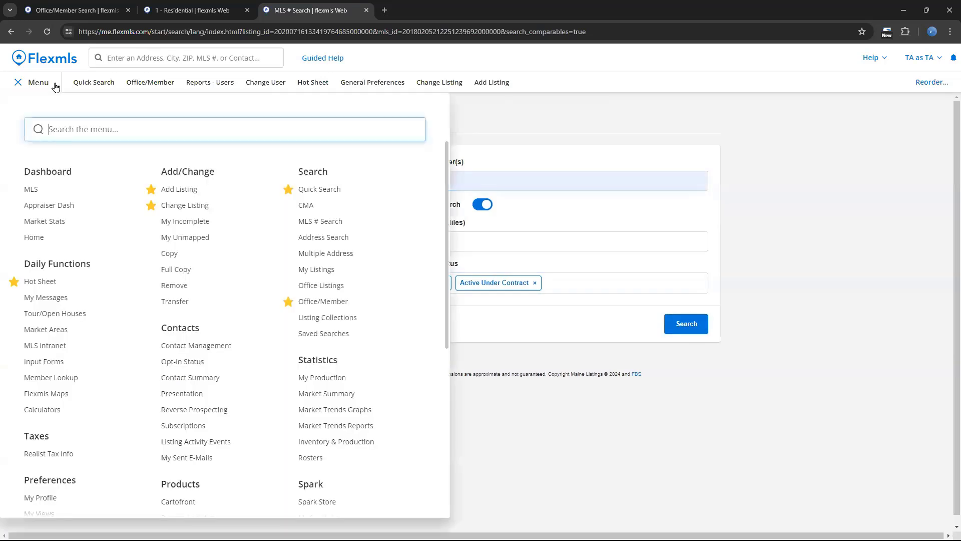
pyautogui.click(344, 254)
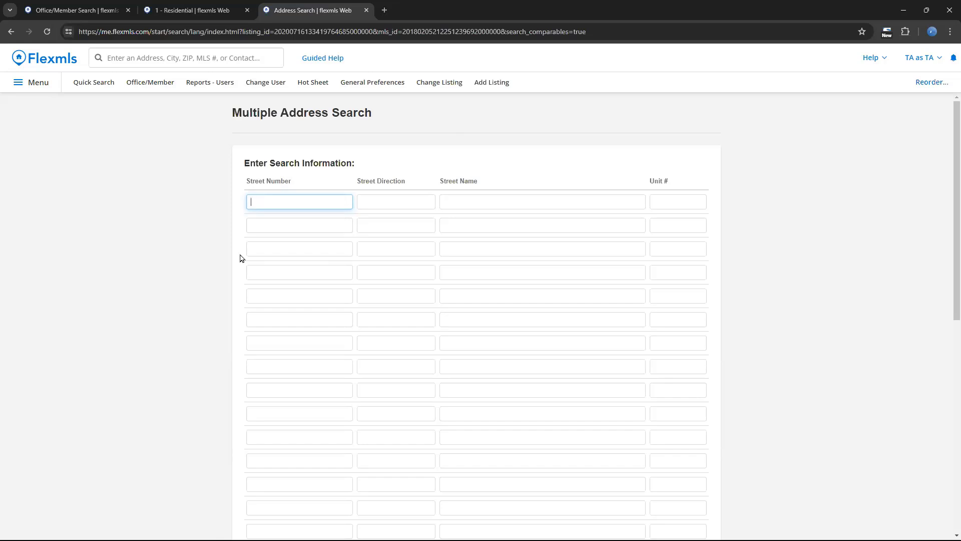
pyautogui.click(289, 203)
pyautogui.write('6')
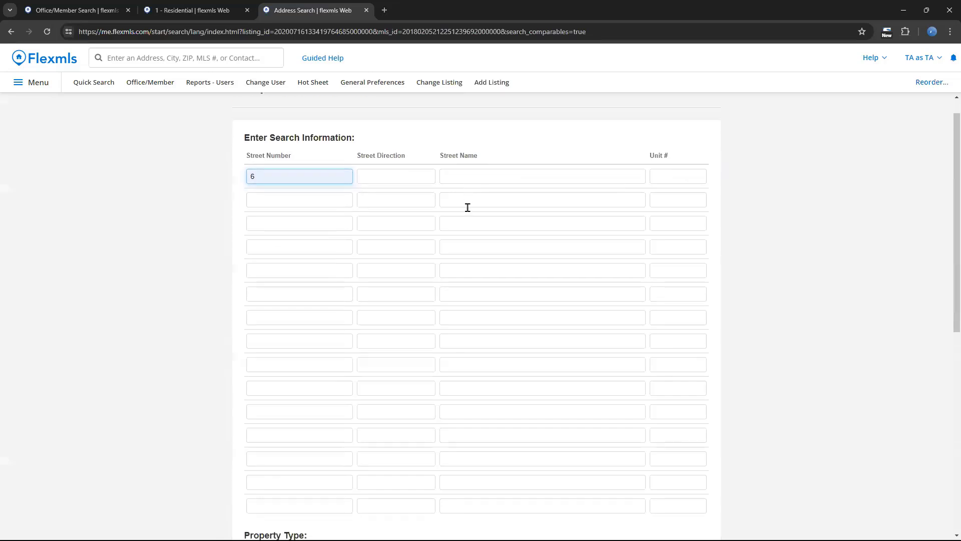
# - Review the property type and status options of the Multiple Address search and set the status to Closed
pyautogui.scroll(-1, 479, 208)
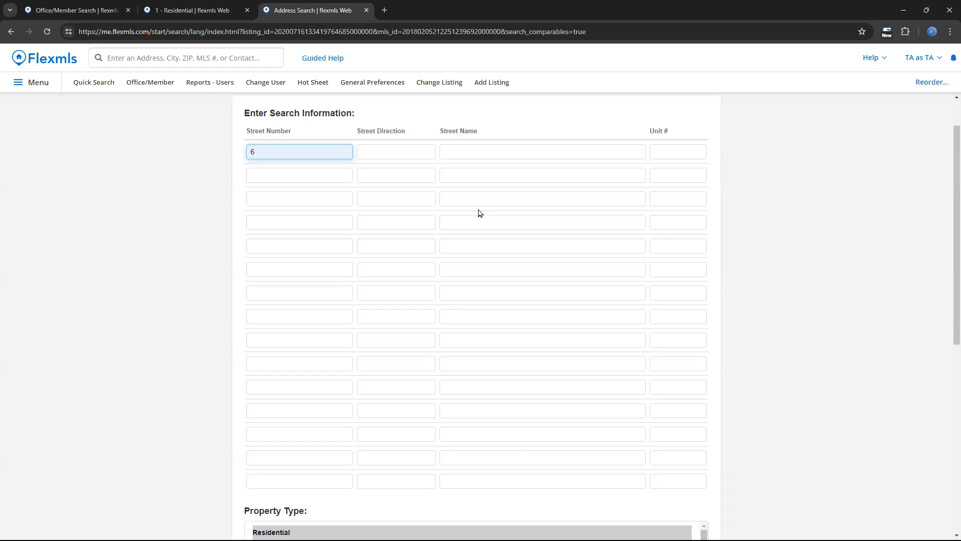
pyautogui.scroll(-4, 67, 184)
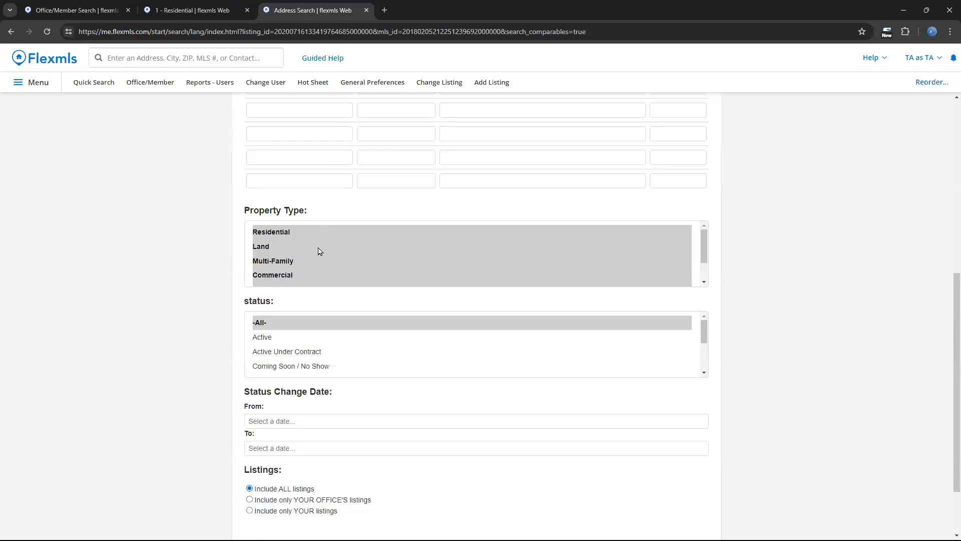
pyautogui.scroll(-1, 330, 255)
pyautogui.scroll(-2, 330, 257)
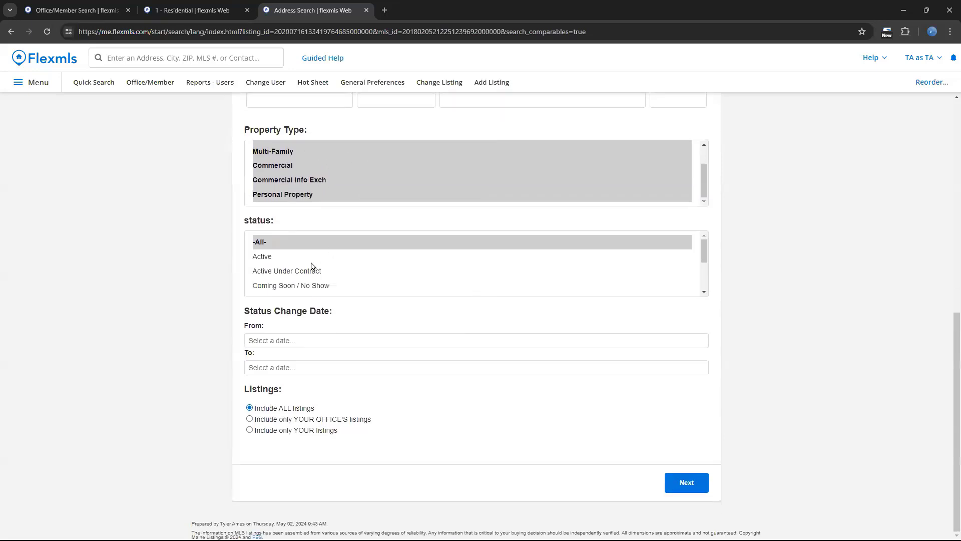
pyautogui.scroll(-1, 303, 269)
pyautogui.scroll(-2, 303, 269)
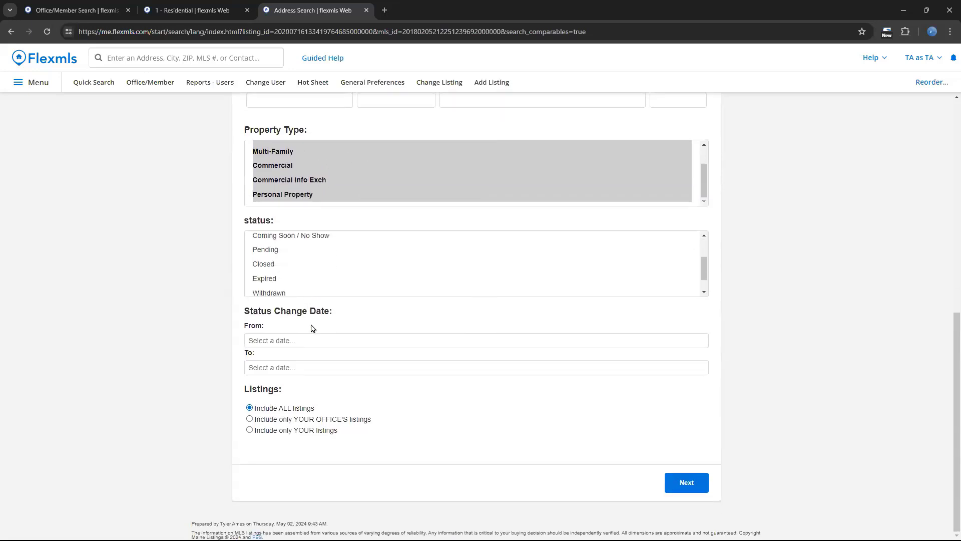
pyautogui.click(303, 265)
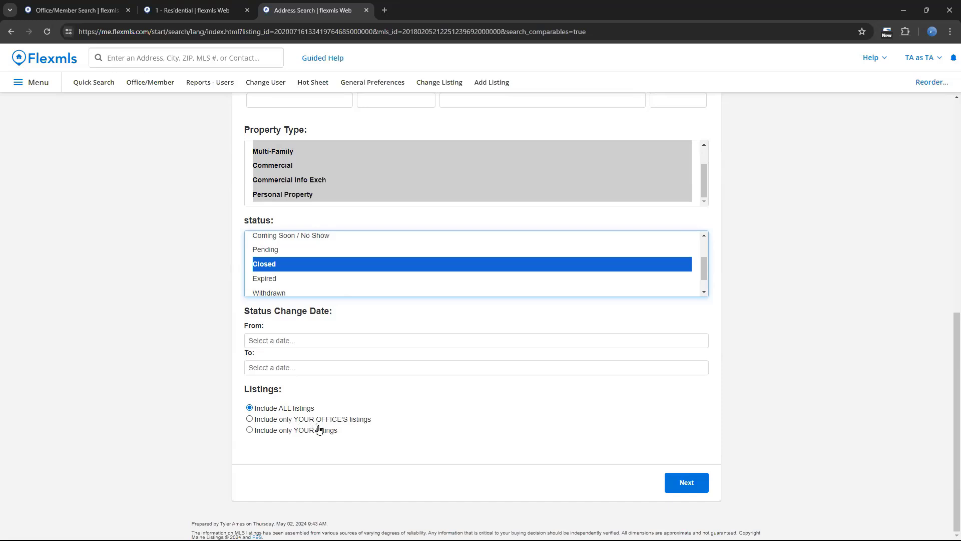
pyautogui.scroll(15, 209, 378)
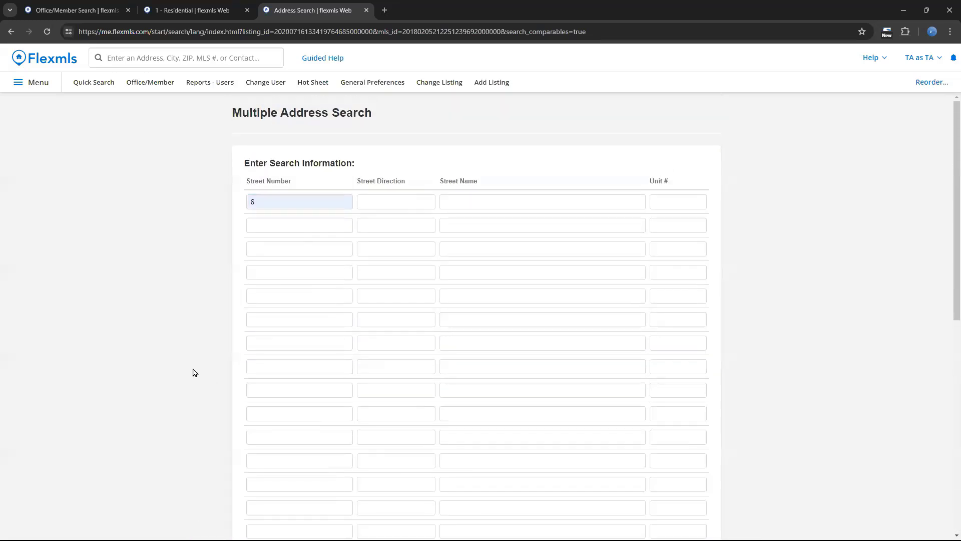
# - In the Listings section of General Preferences, enable Coming Soon / No Show, Expired and Canceled for My Listings
pyautogui.click(47, 87)
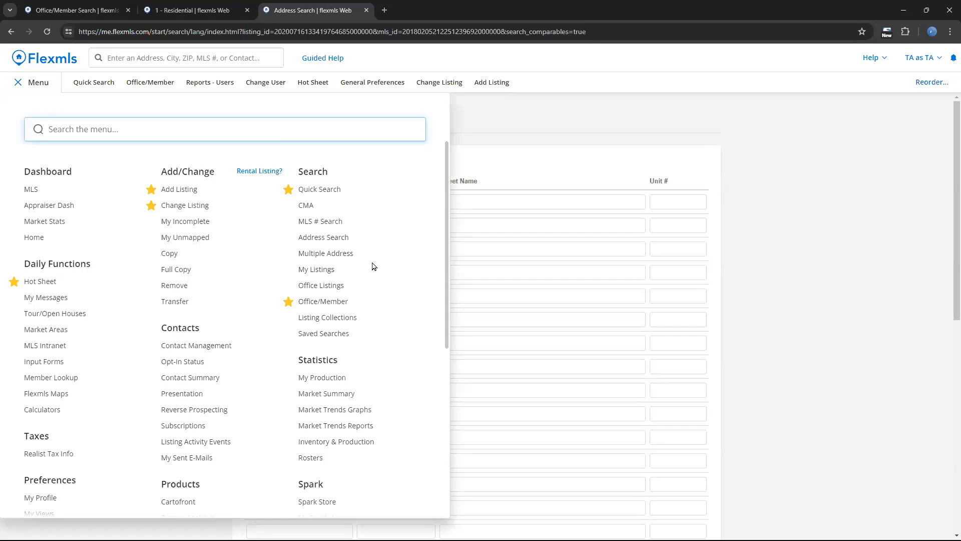
pyautogui.scroll(-5, 372, 266)
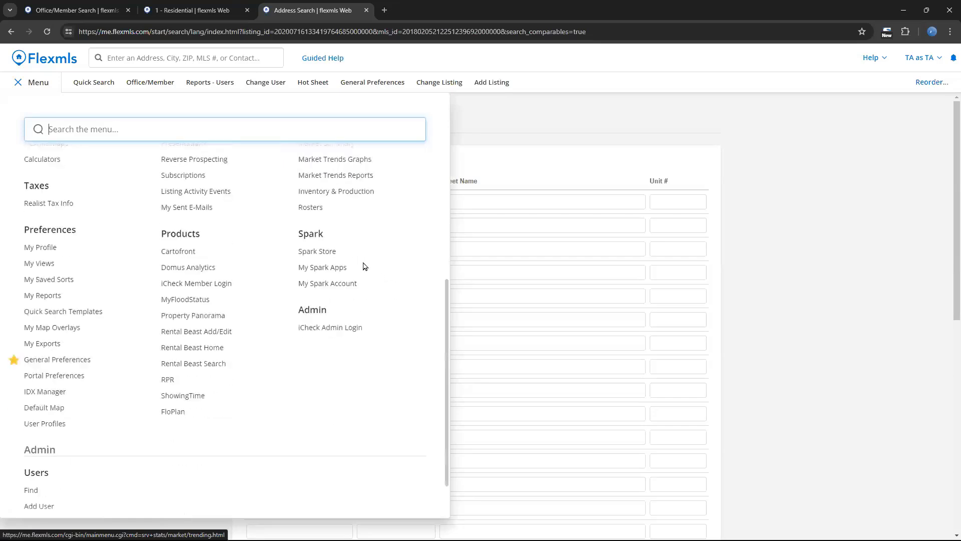
pyautogui.click(81, 361)
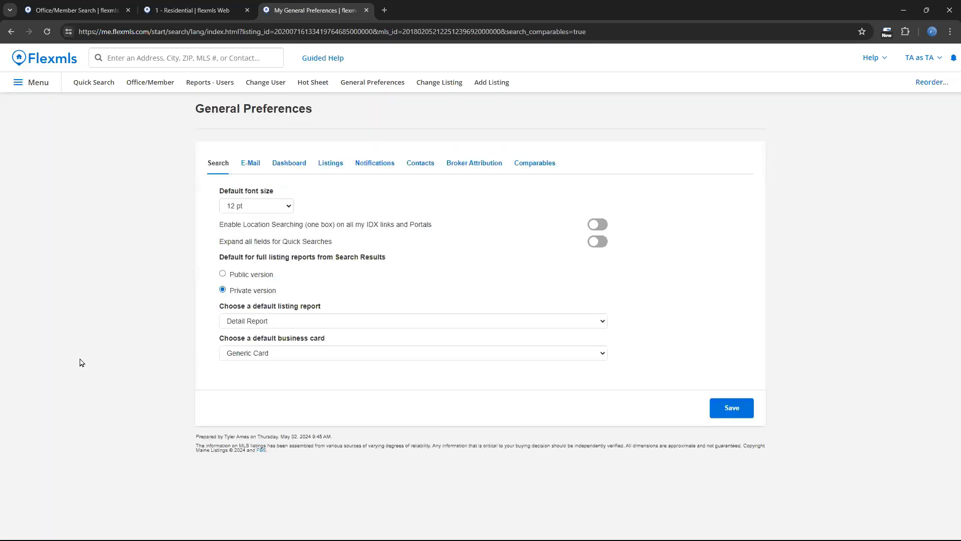
pyautogui.click(339, 169)
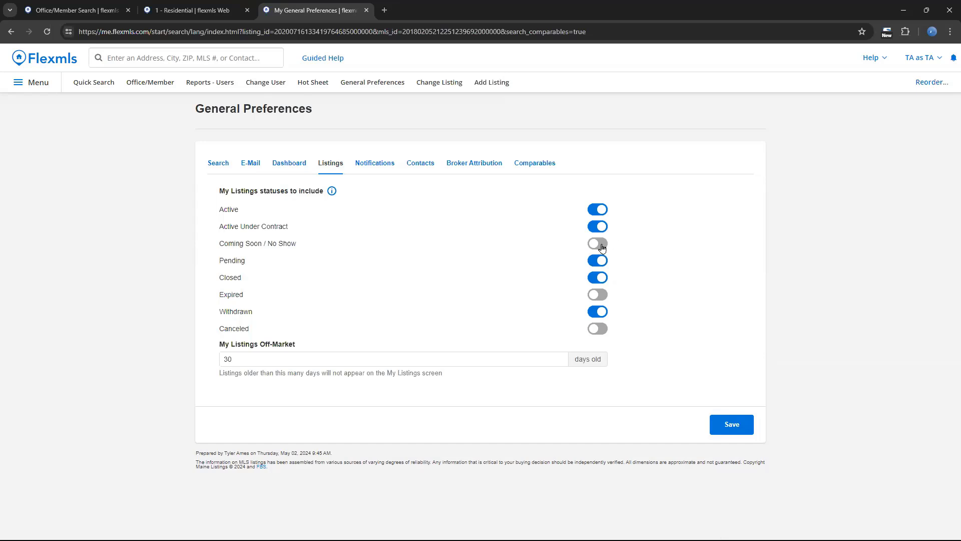
pyautogui.click(602, 245)
pyautogui.click(605, 297)
pyautogui.click(600, 330)
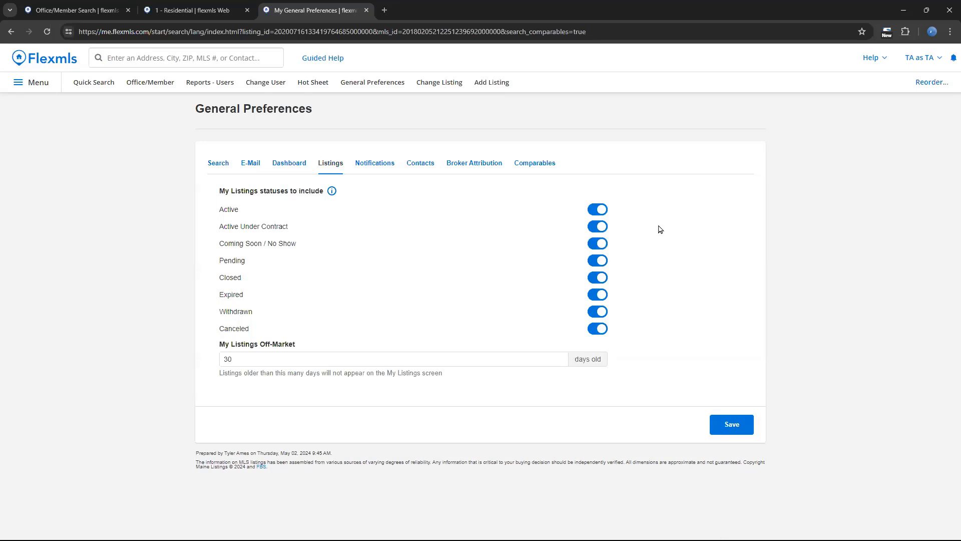
# - Open Address Search and enter the property's house number and street name
pyautogui.click(36, 87)
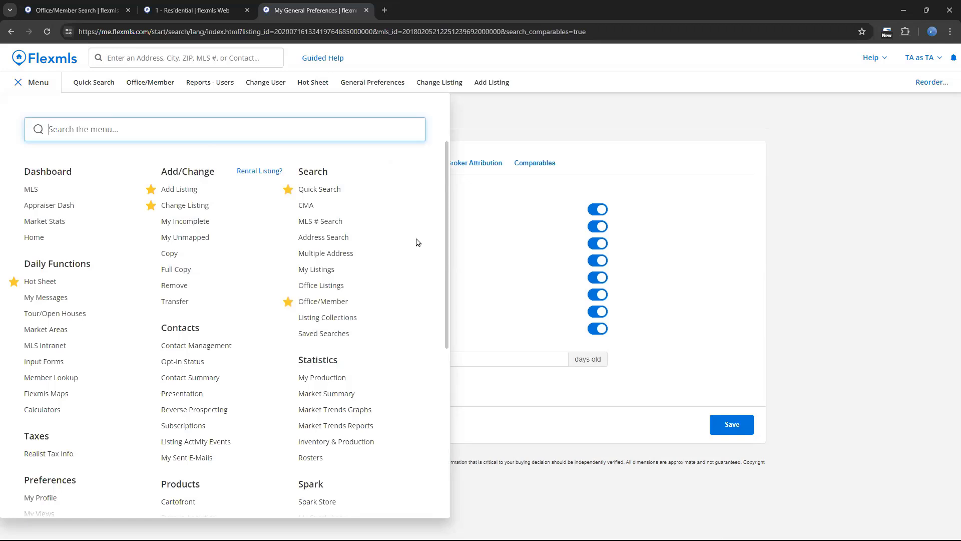
pyautogui.moveTo(335, 240)
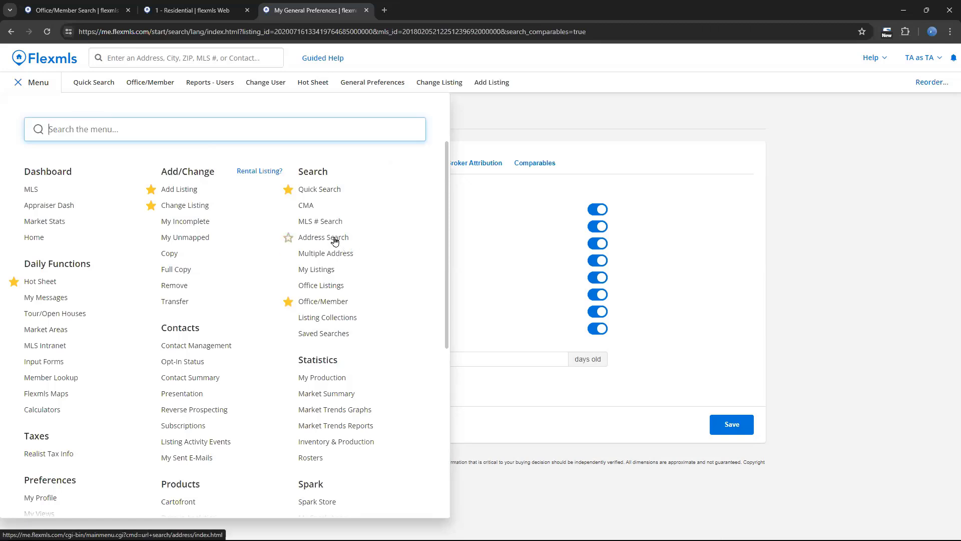
pyautogui.click(334, 239)
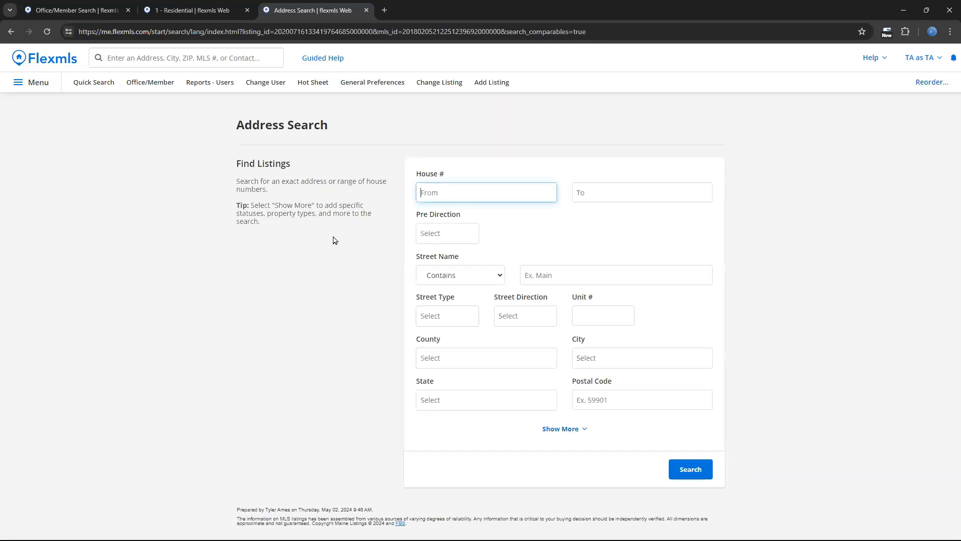
pyautogui.click(503, 192)
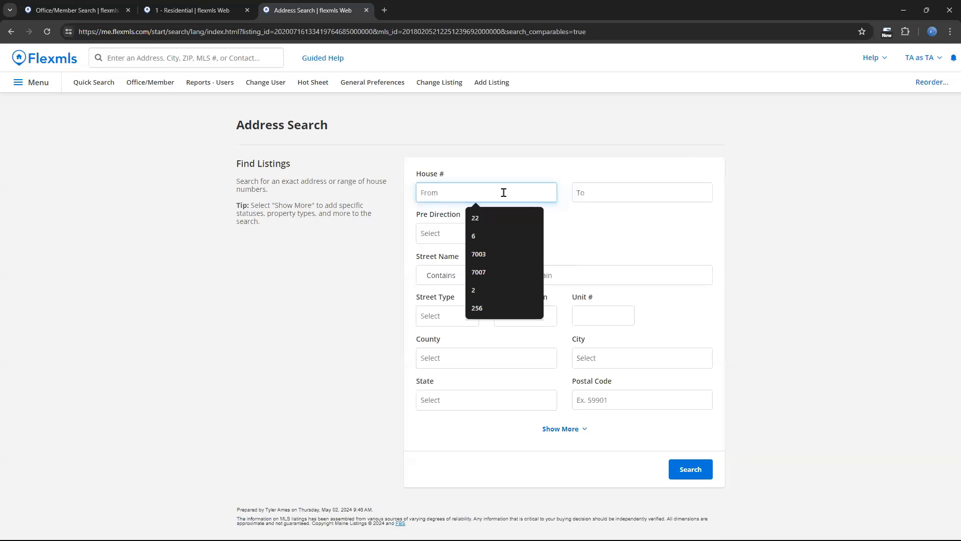
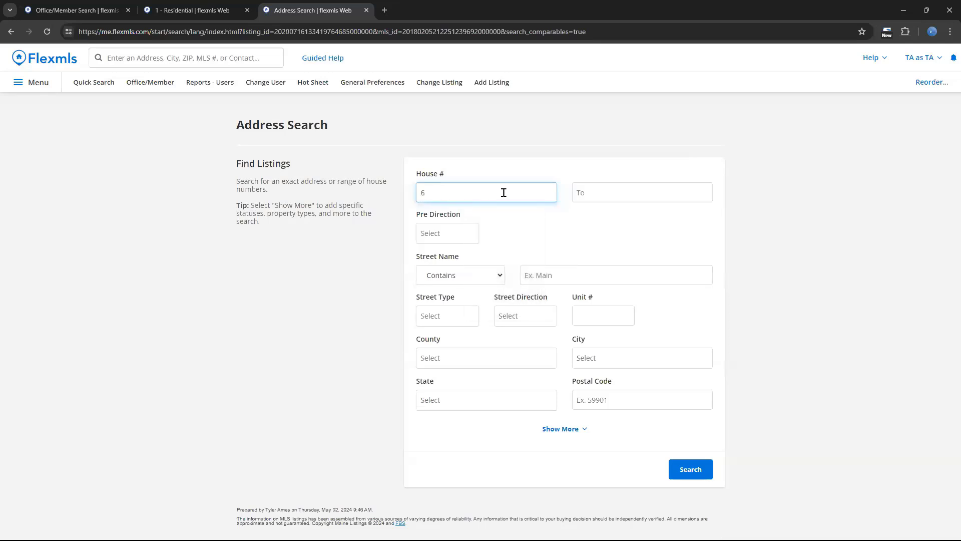
pyautogui.click(543, 269)
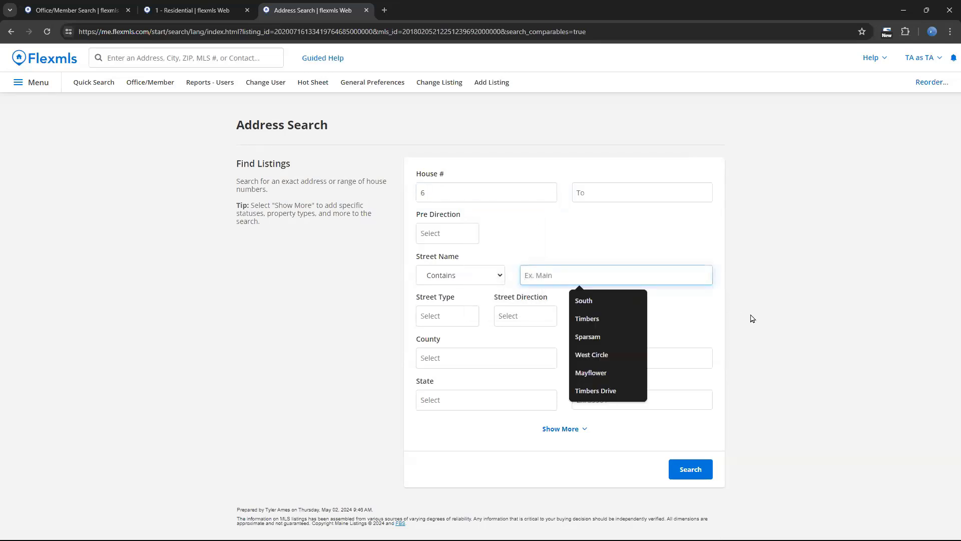
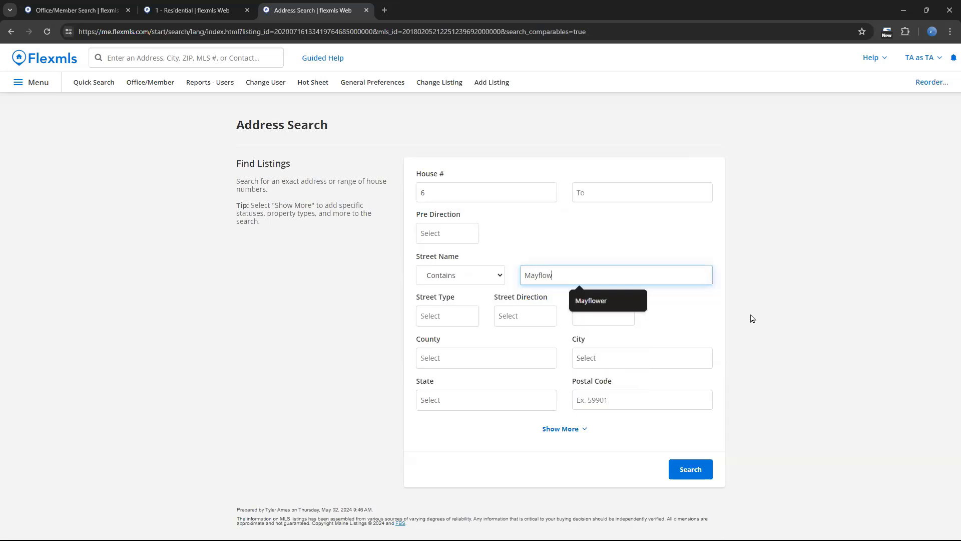
pyautogui.click(620, 300)
# - Run the address search with Biddeford as the city and open the detail report of listing 1274573
pyautogui.click(618, 354)
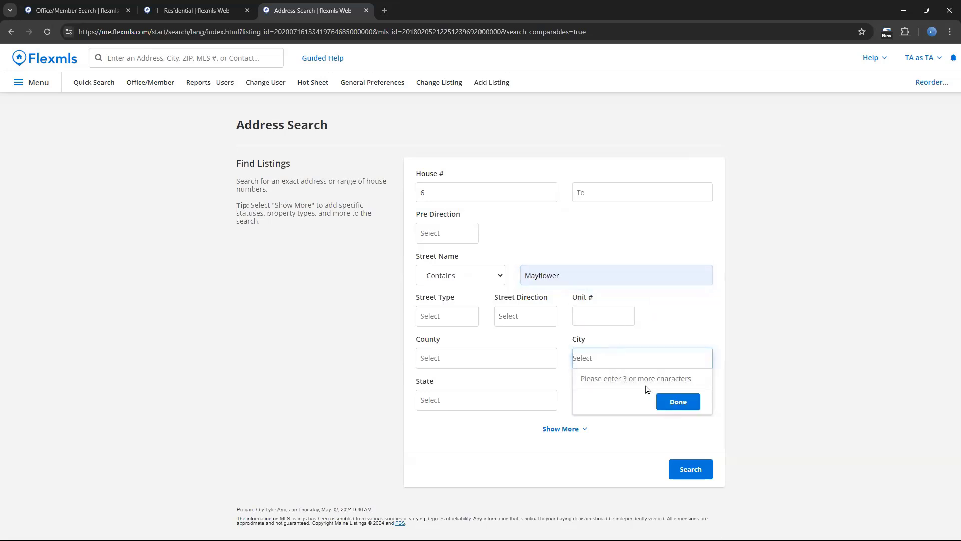
pyautogui.write('bid')
pyautogui.click(624, 382)
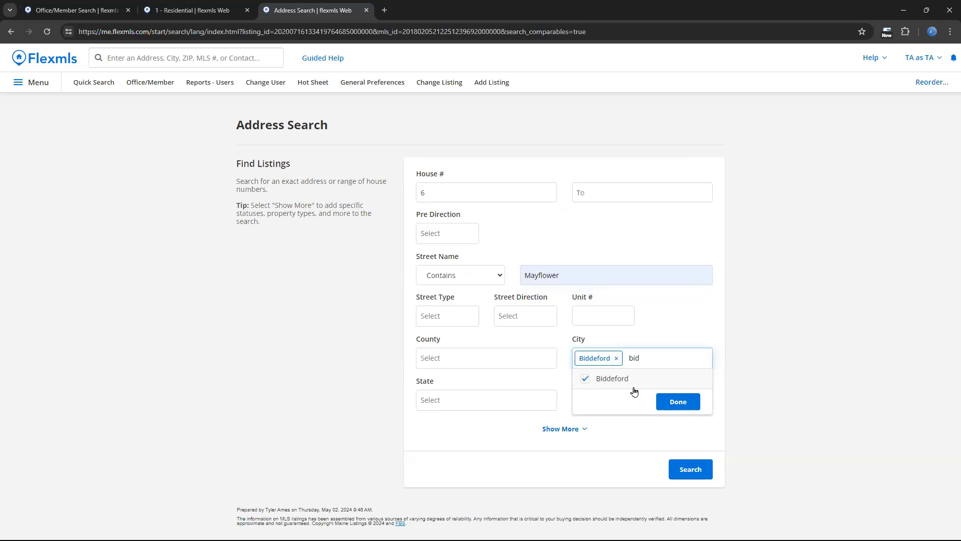
pyautogui.click(679, 402)
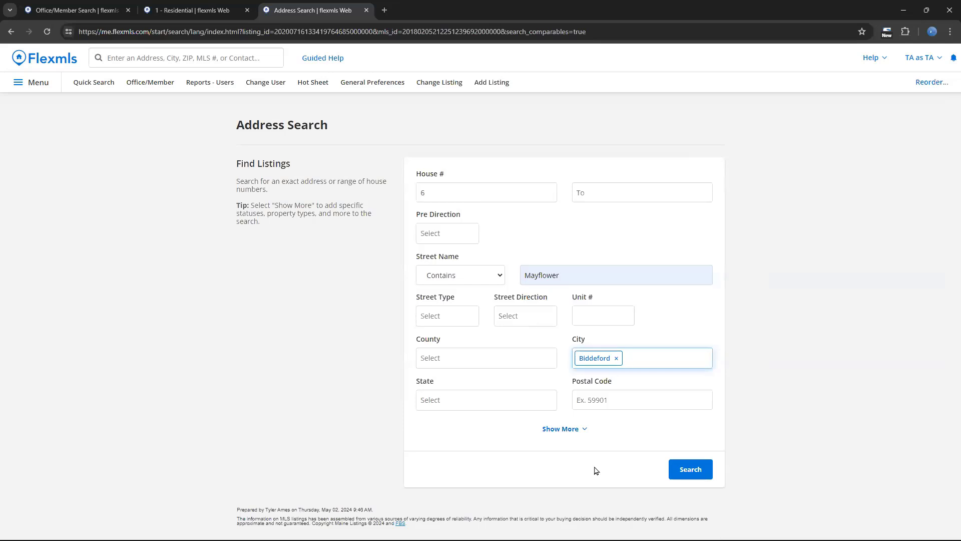
pyautogui.click(702, 474)
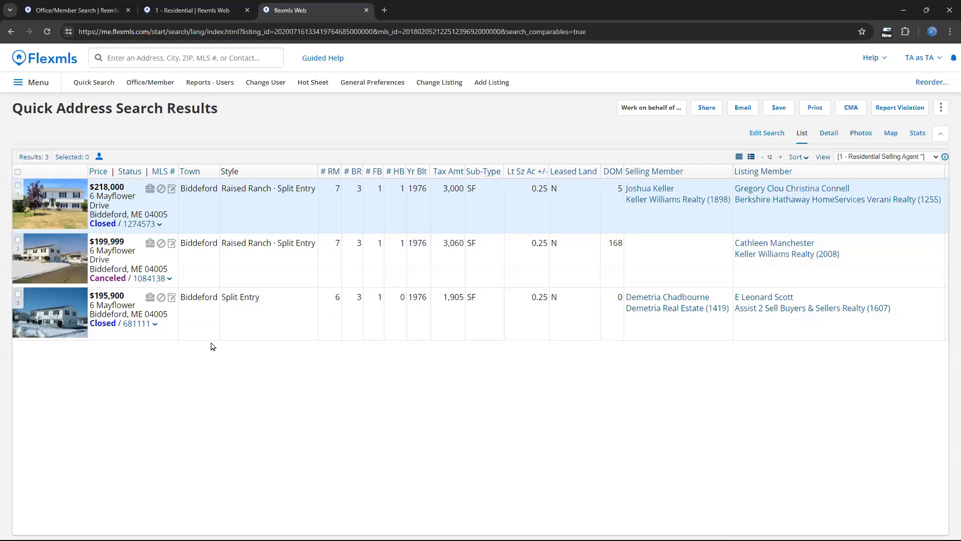
pyautogui.click(136, 228)
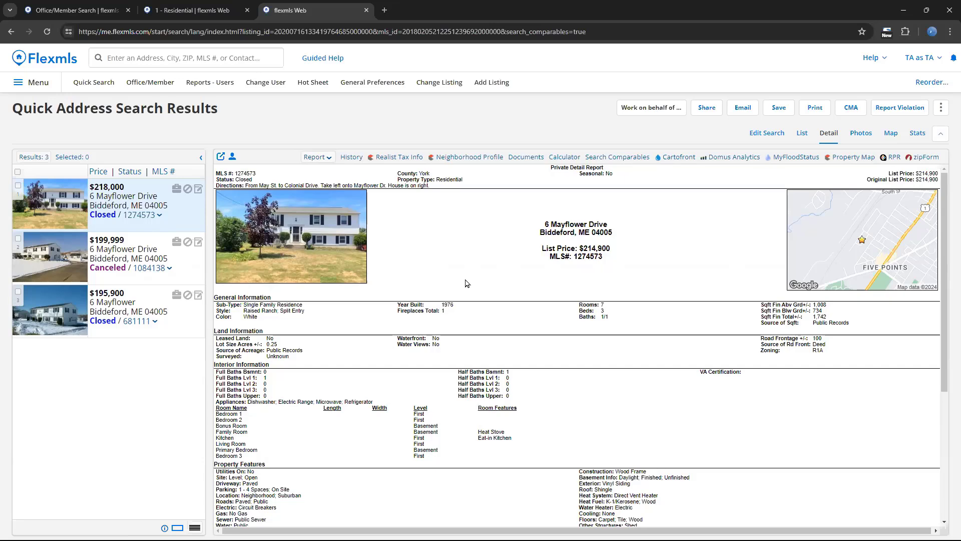
# - Find listing 1274573 by its address through the main search bar and view its property and listing history
pyautogui.click(193, 57)
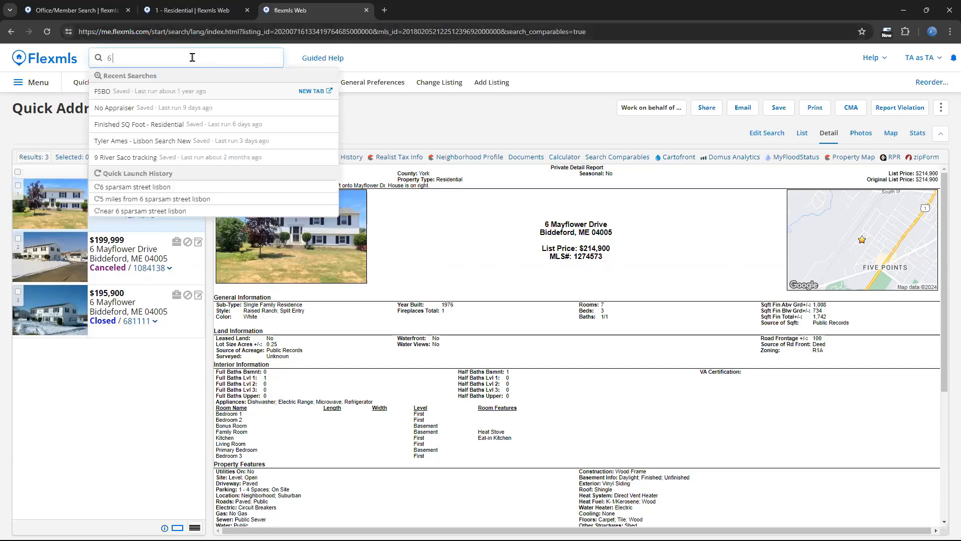
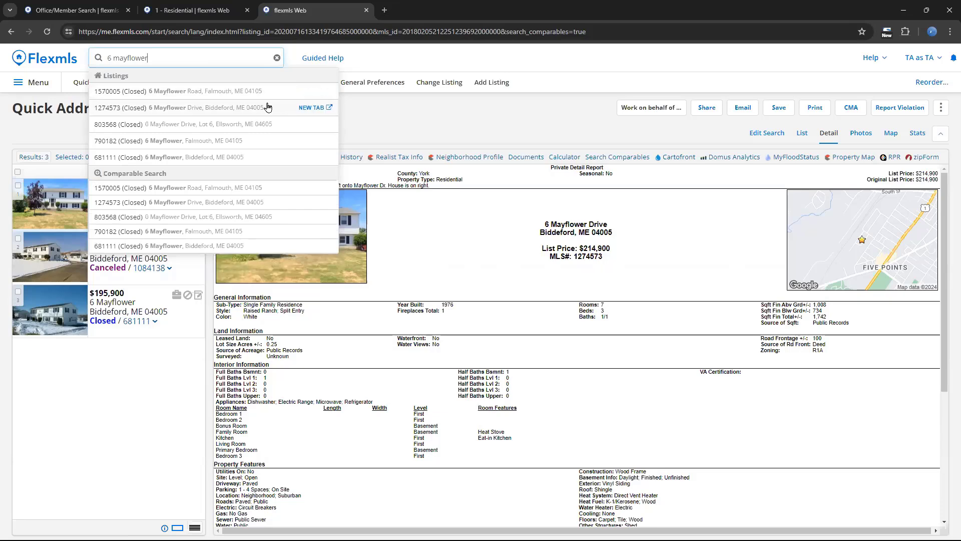
pyautogui.click(238, 107)
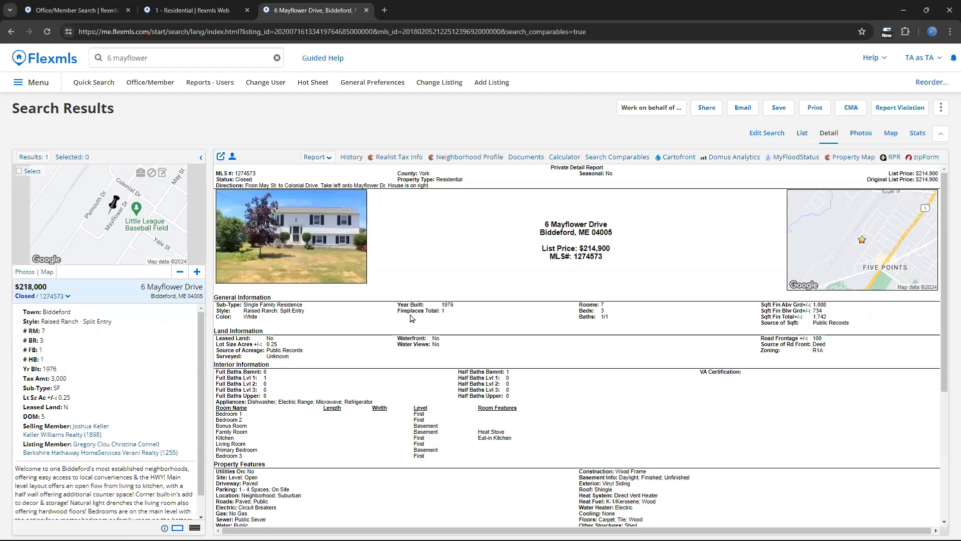
pyautogui.click(352, 158)
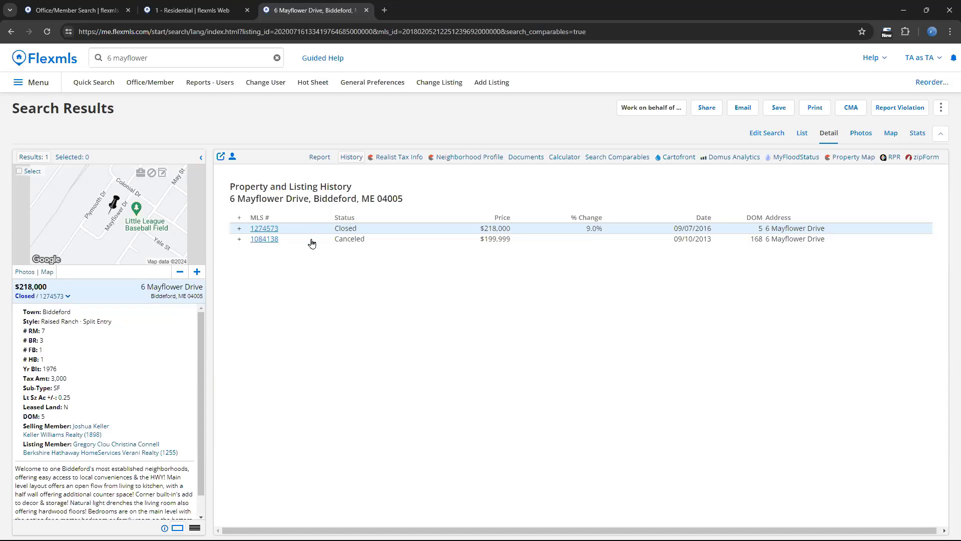
# - Start a quick search with the 1 - Residential template and dismiss the listing match summary
pyautogui.click(43, 83)
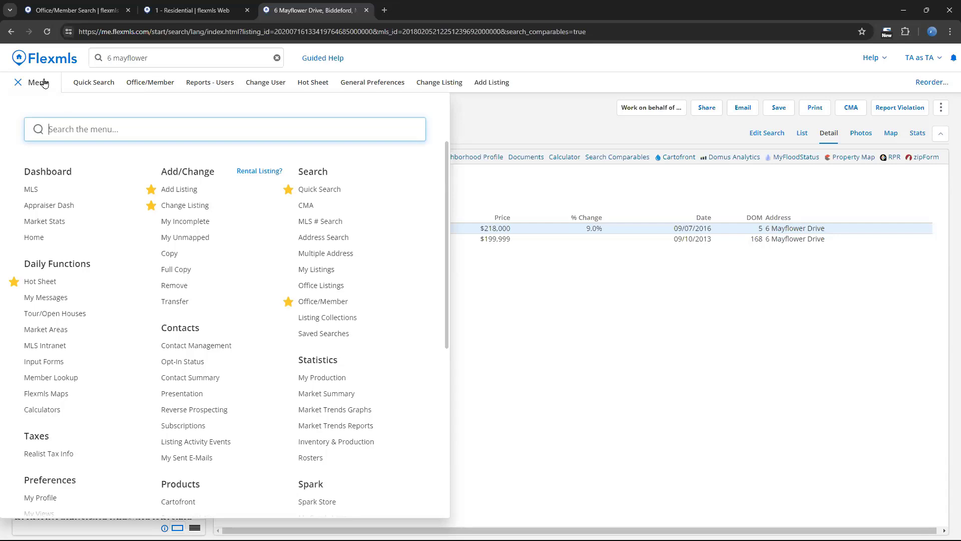
pyautogui.click(44, 83)
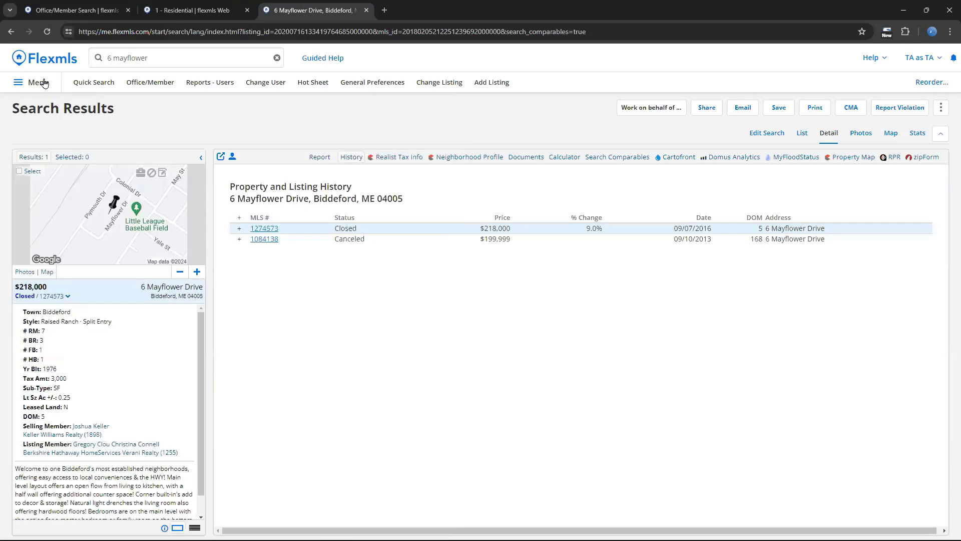
pyautogui.click(83, 86)
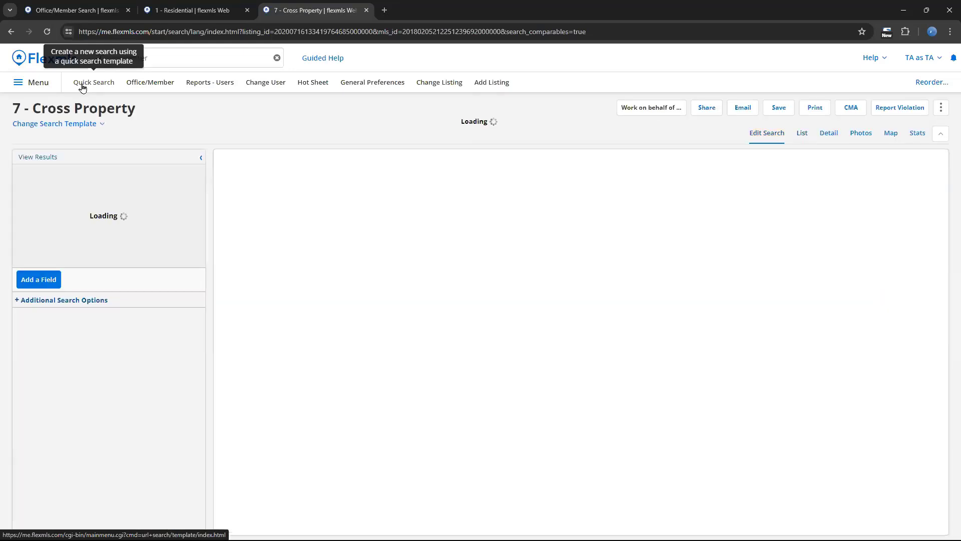
pyautogui.click(100, 123)
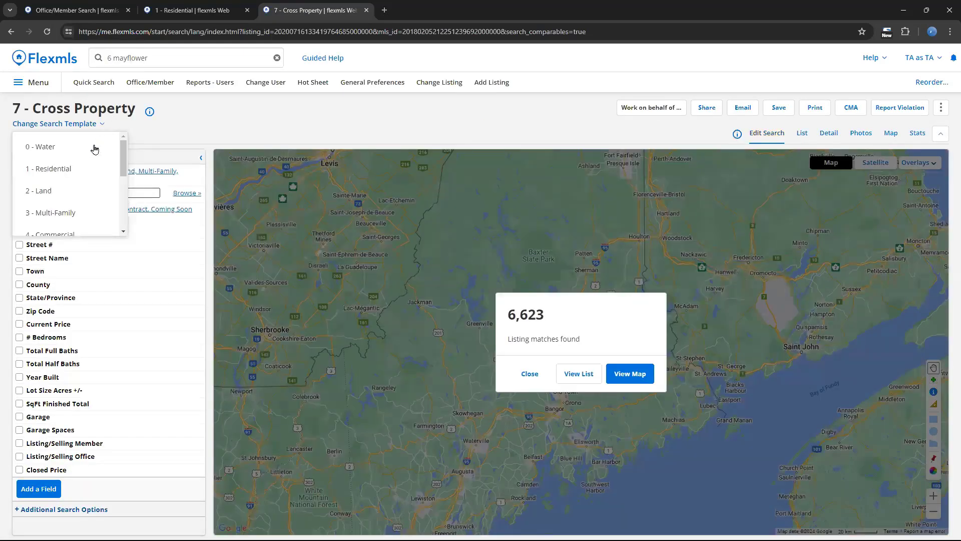
pyautogui.click(84, 169)
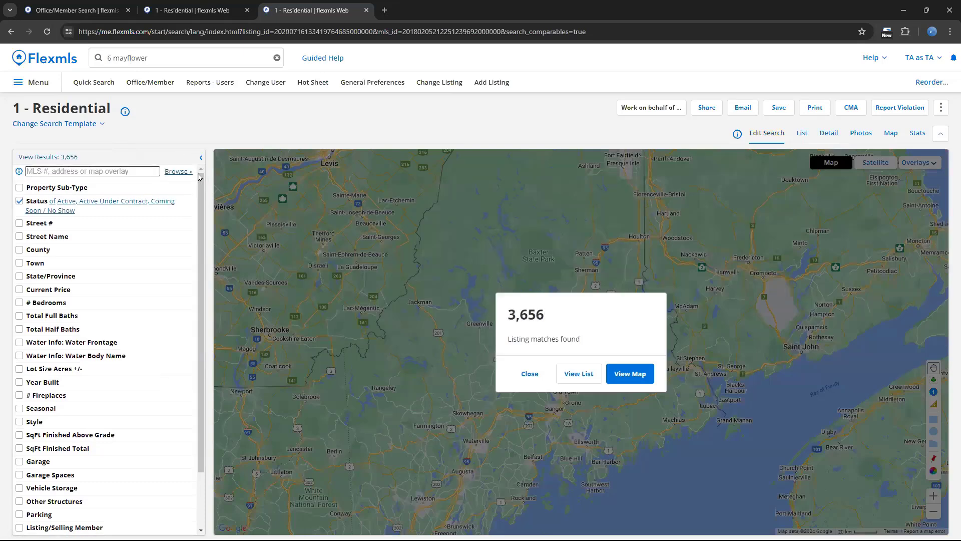
pyautogui.click(531, 375)
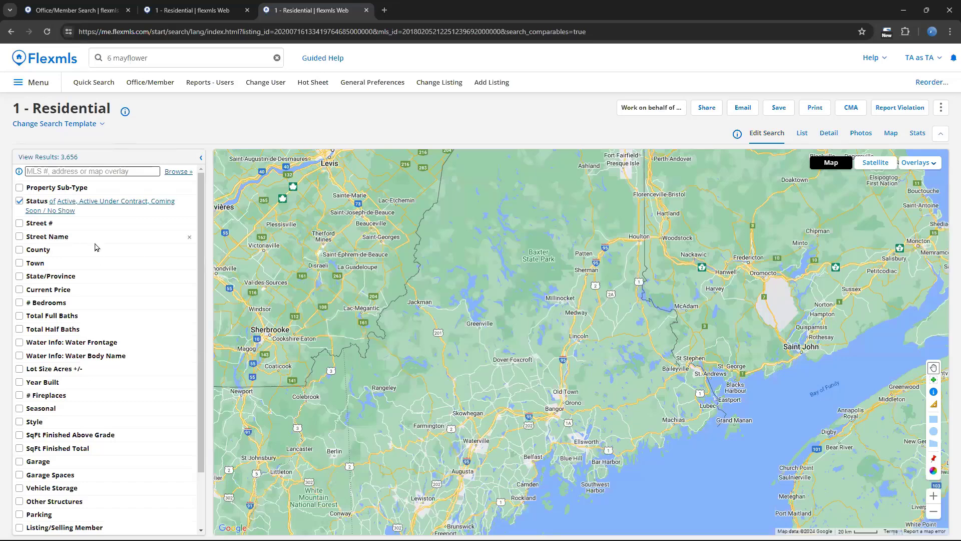
# - Open the Status criterion of the Residential search and limit it to Closed listings
pyautogui.moveTo(200, 295); pyautogui.dragTo(200, 280)
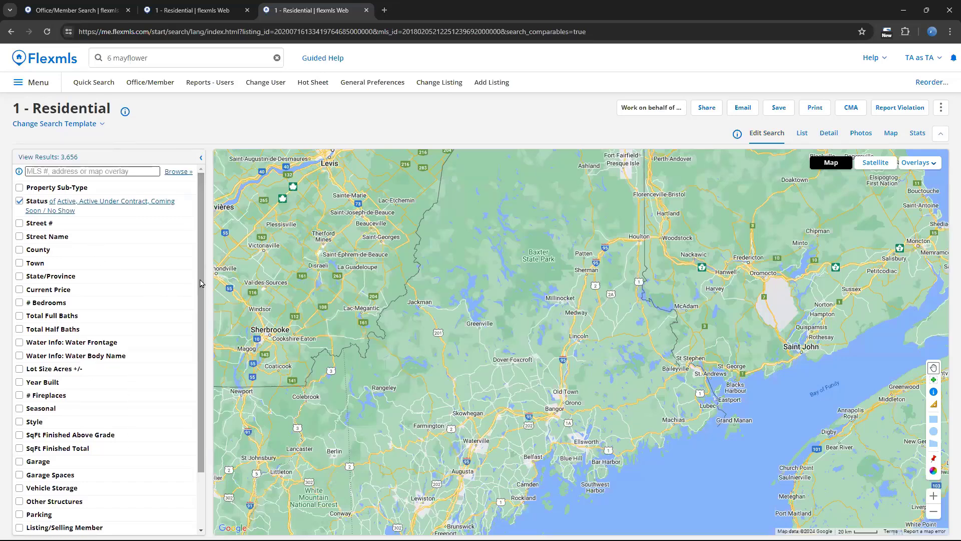
pyautogui.click(127, 214)
pyautogui.click(82, 261)
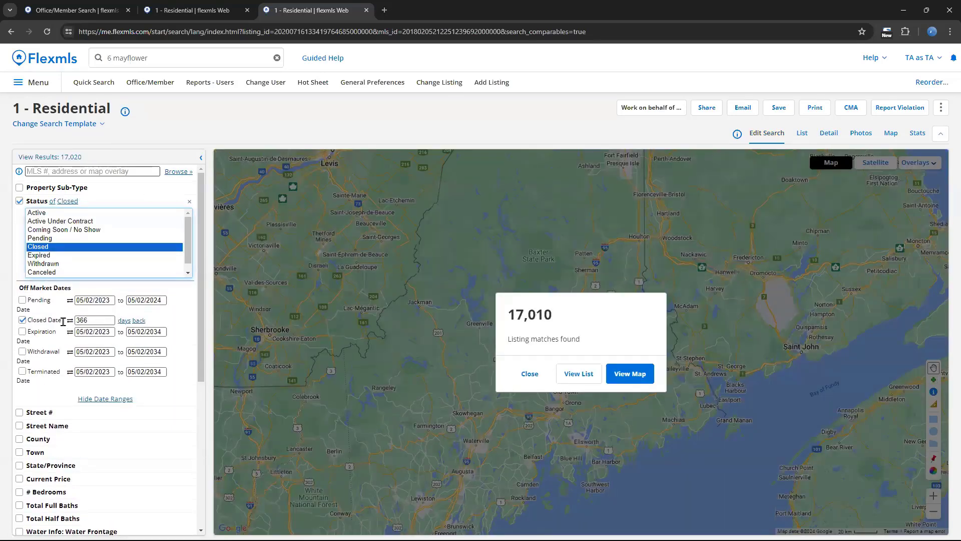
# - Toggle the Closed Date type between date range and days back, and limit it to 30 days back
pyautogui.click(70, 320)
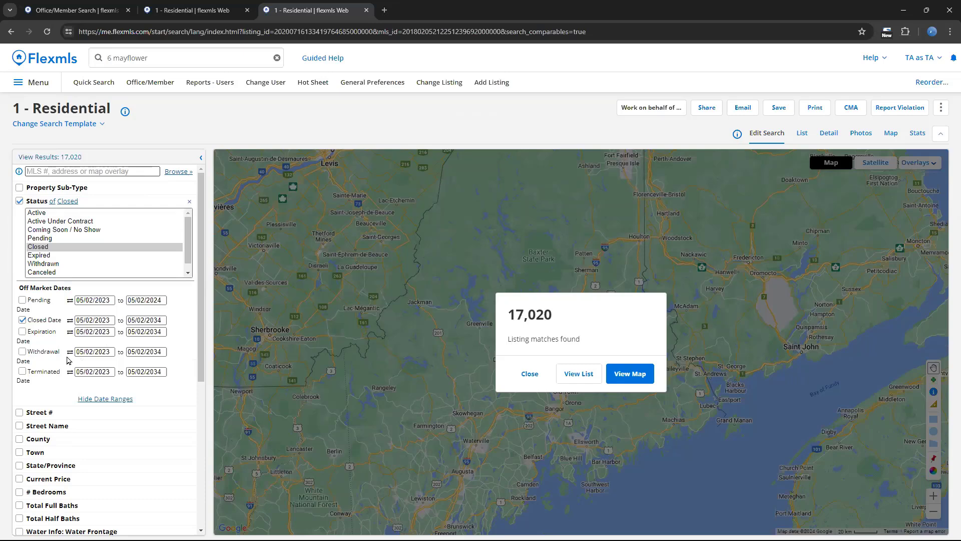
pyautogui.click(70, 323)
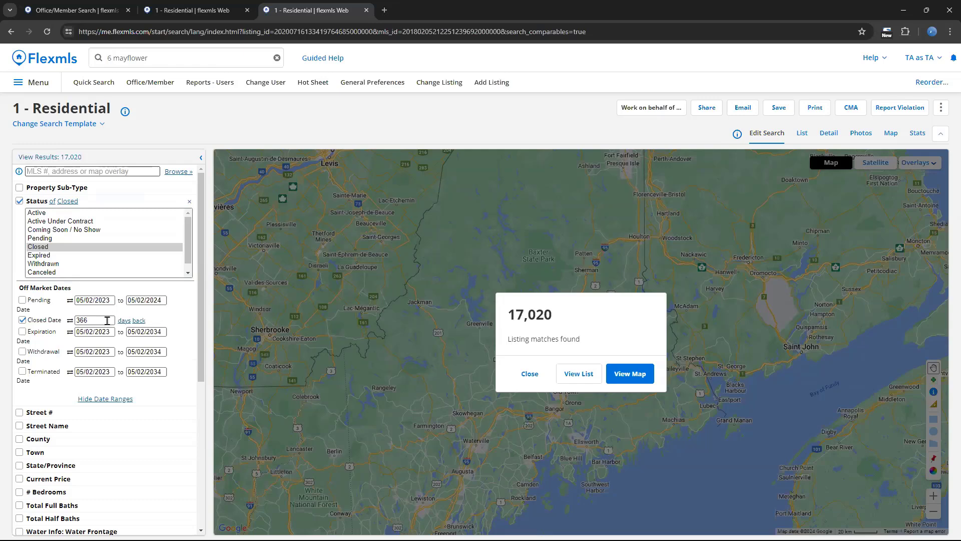
pyautogui.moveTo(107, 320); pyautogui.dragTo(55, 328)
pyautogui.write('30')
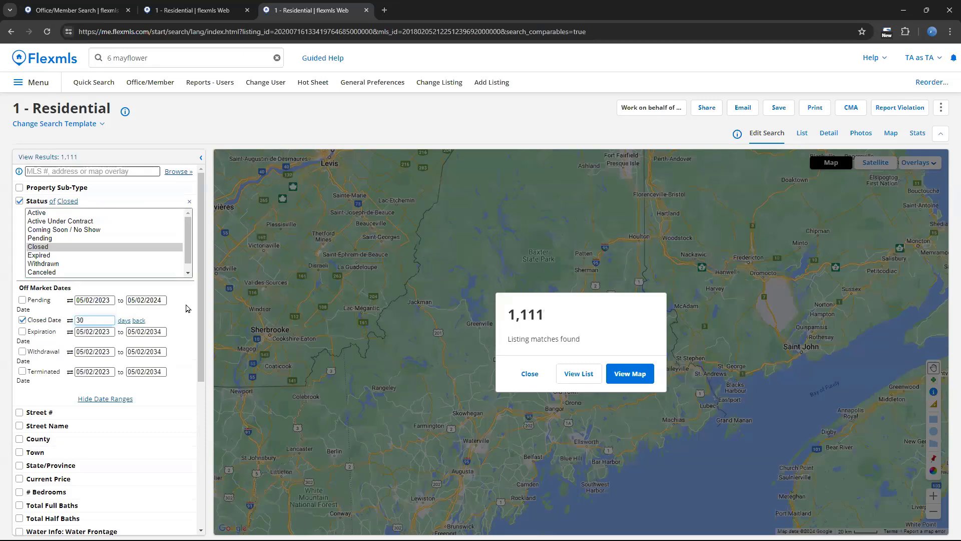
# - Switch the Closed Date to a date range, set its start to 04/02/2023 and keep the end date
pyautogui.click(69, 322)
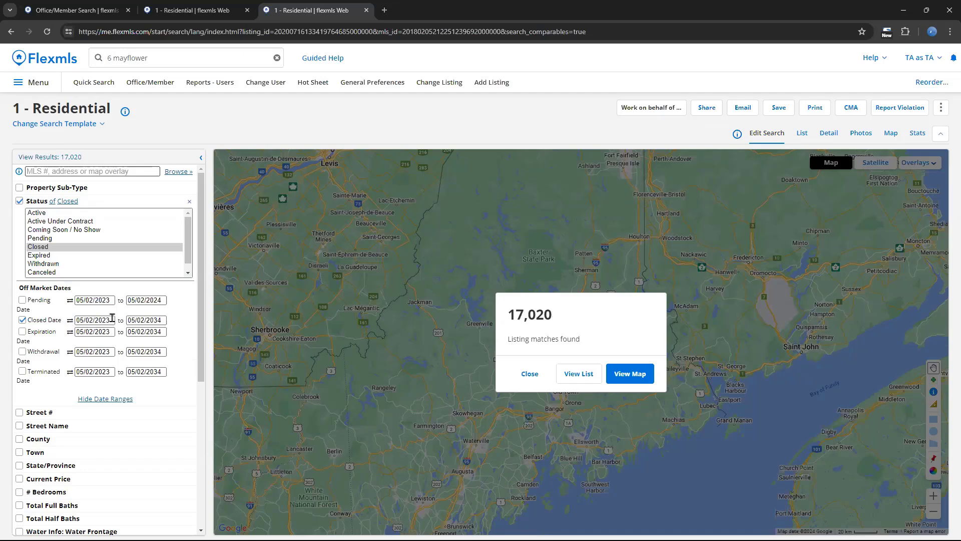
pyautogui.click(84, 319)
pyautogui.press('BackSpace')
pyautogui.write('4')
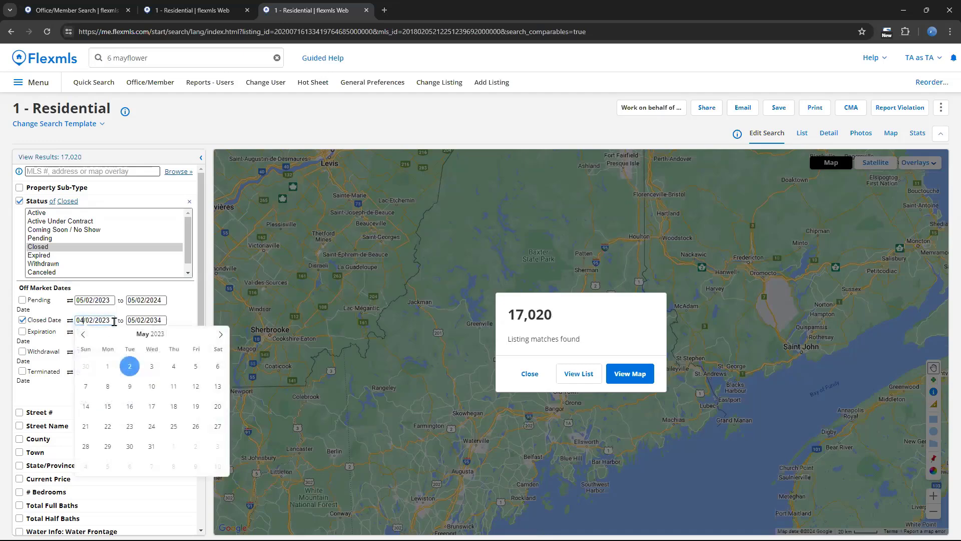
pyautogui.click(183, 309)
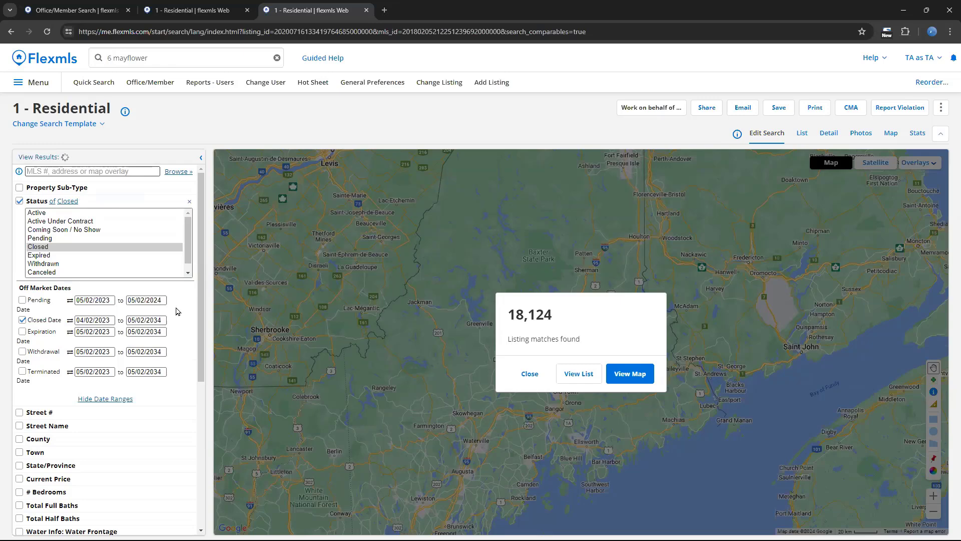
pyautogui.click(154, 322)
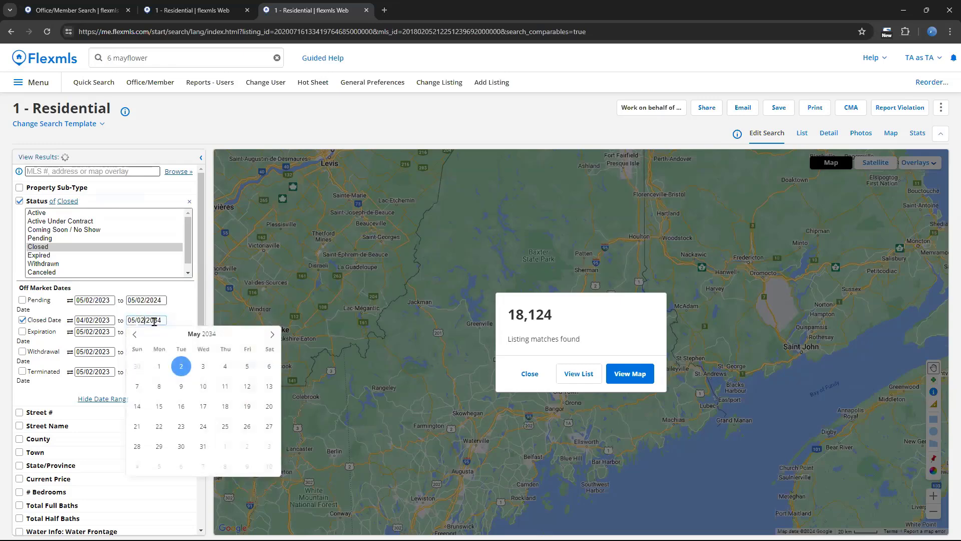
pyautogui.click(182, 310)
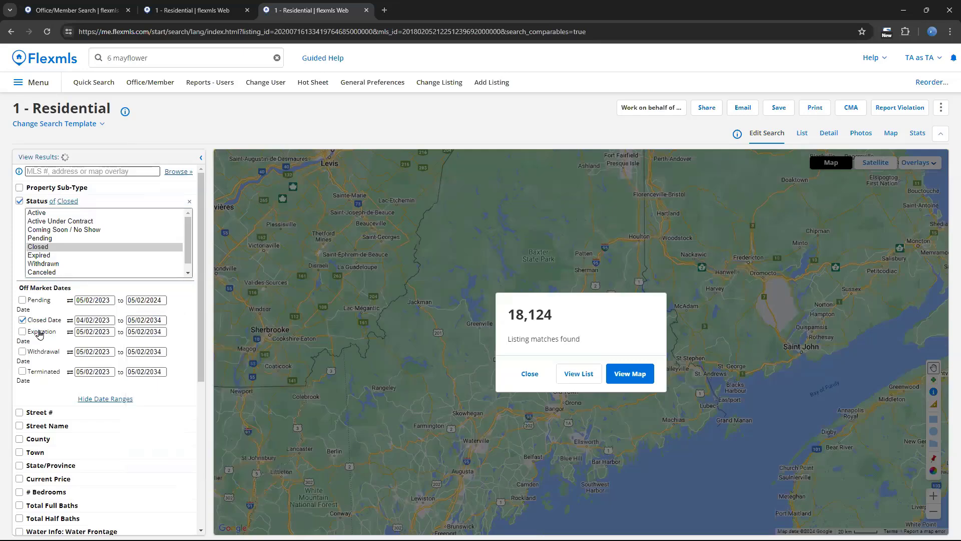
# - Remove the Street Name, County, Town, State/Province and Current Price fields from the search criteria
pyautogui.scroll(-2, 40, 333)
pyautogui.scroll(-1, 40, 334)
pyautogui.click(189, 276)
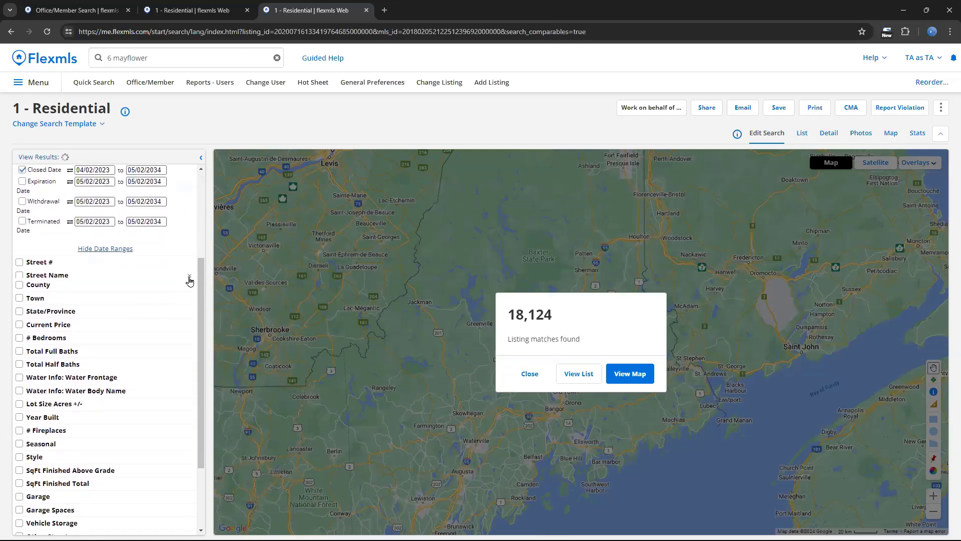
pyautogui.click(190, 277)
pyautogui.click(190, 277)
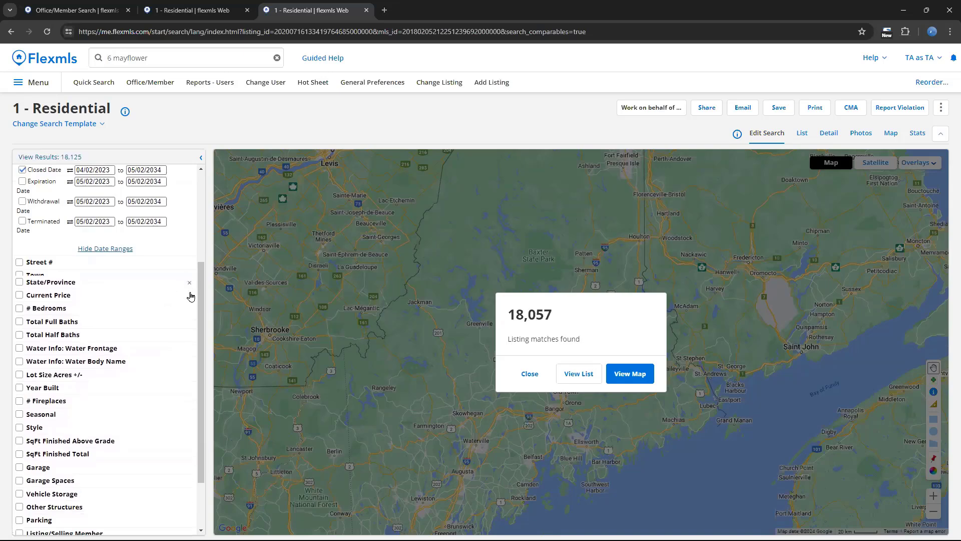
pyautogui.click(189, 277)
pyautogui.click(190, 276)
# - Find the Remarks field, add it to the search criteria, and close the field list and match summary
pyautogui.scroll(-1, 188, 290)
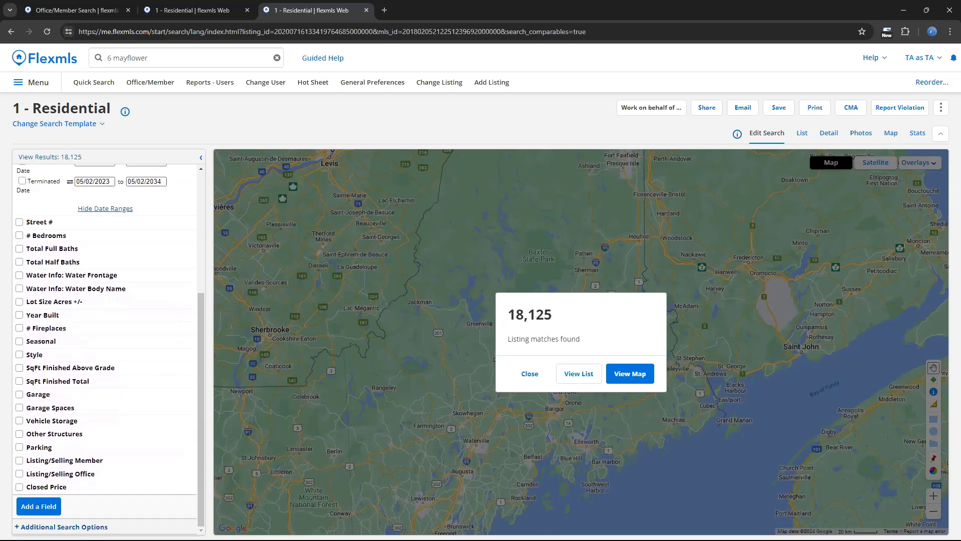
pyautogui.click(45, 506)
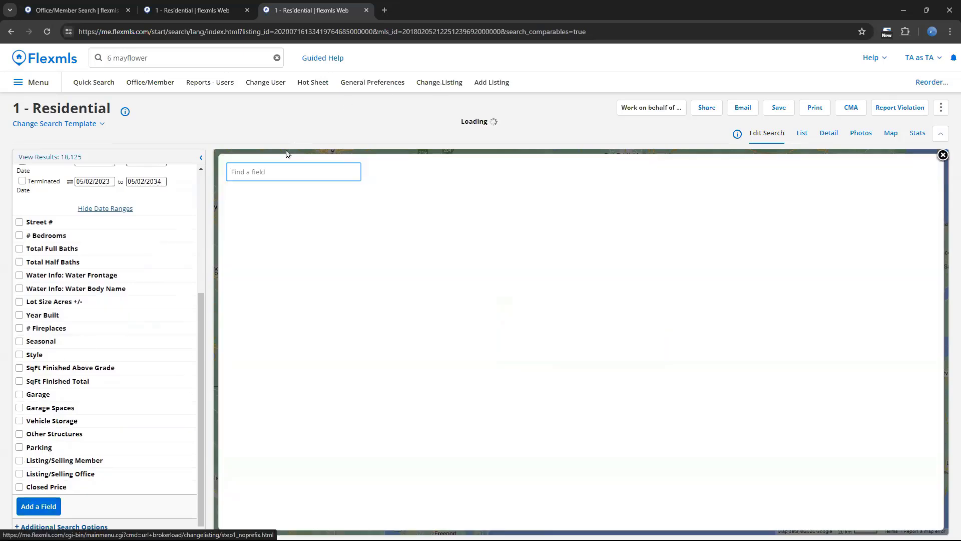
pyautogui.click(291, 170)
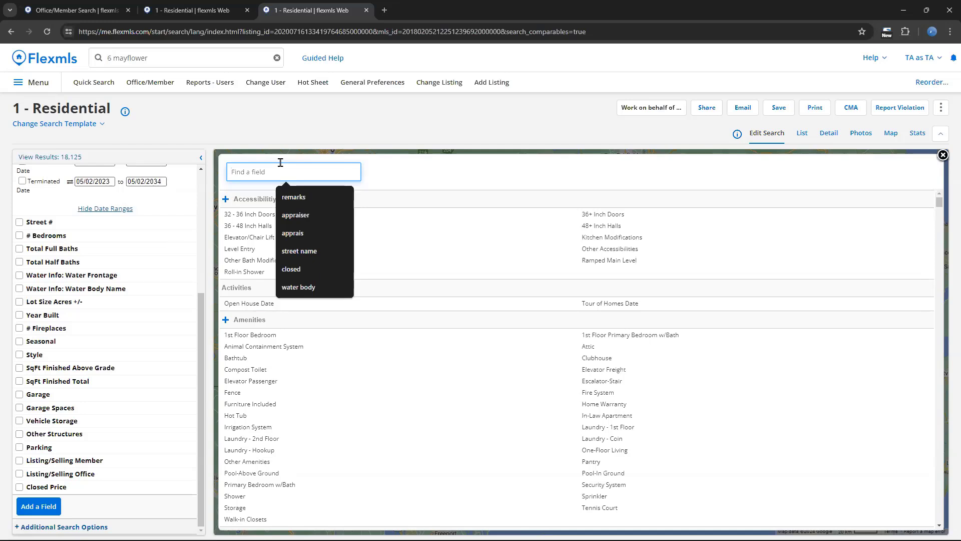
pyautogui.write('Remarks')
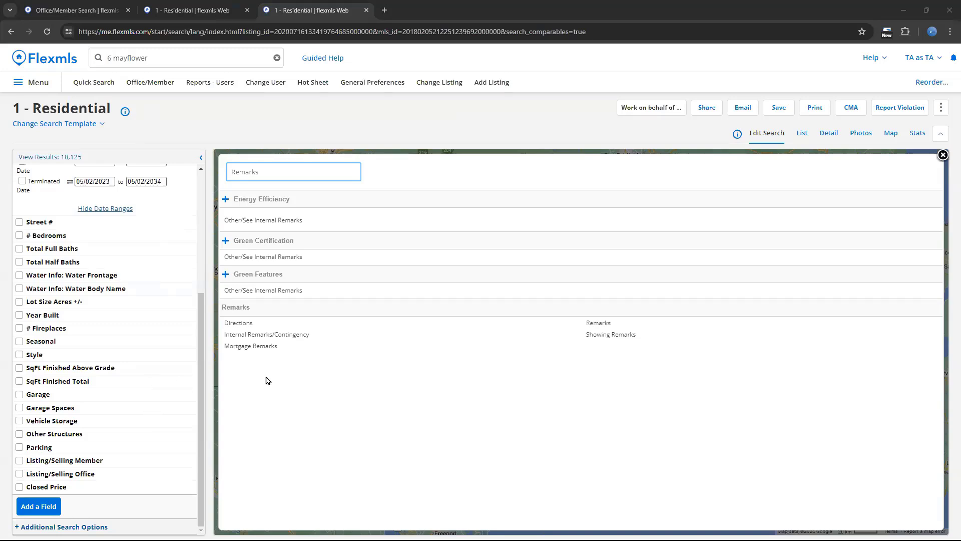
pyautogui.click(599, 324)
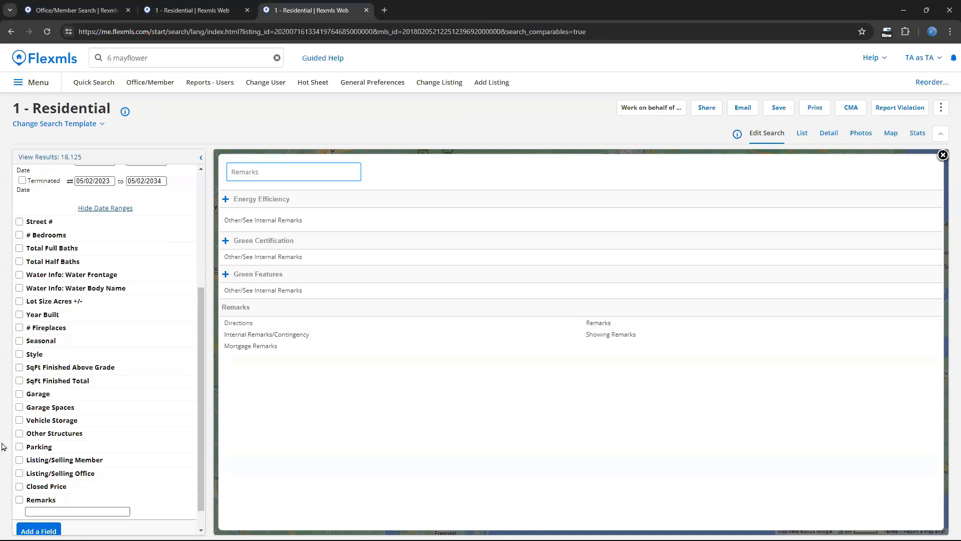
pyautogui.scroll(-1, 159, 379)
pyautogui.click(91, 487)
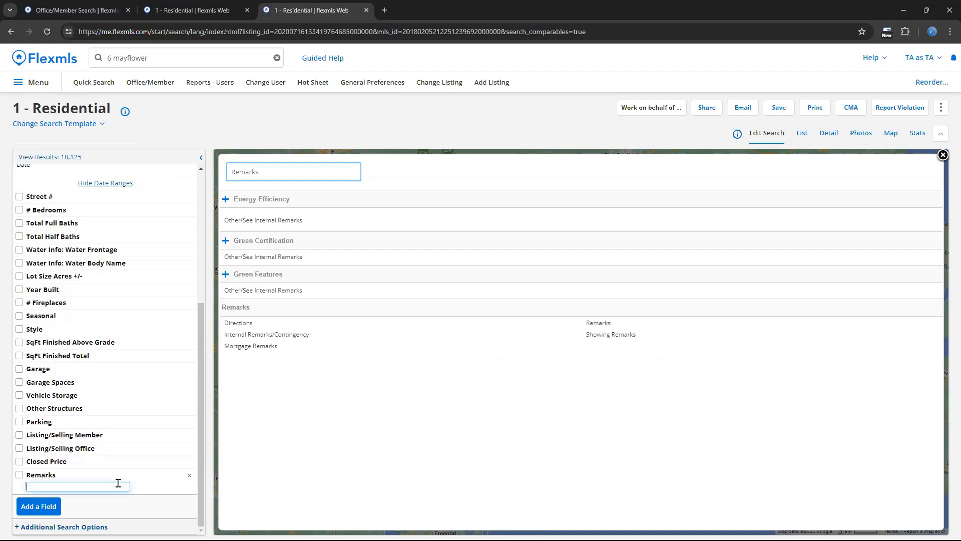
pyautogui.click(943, 155)
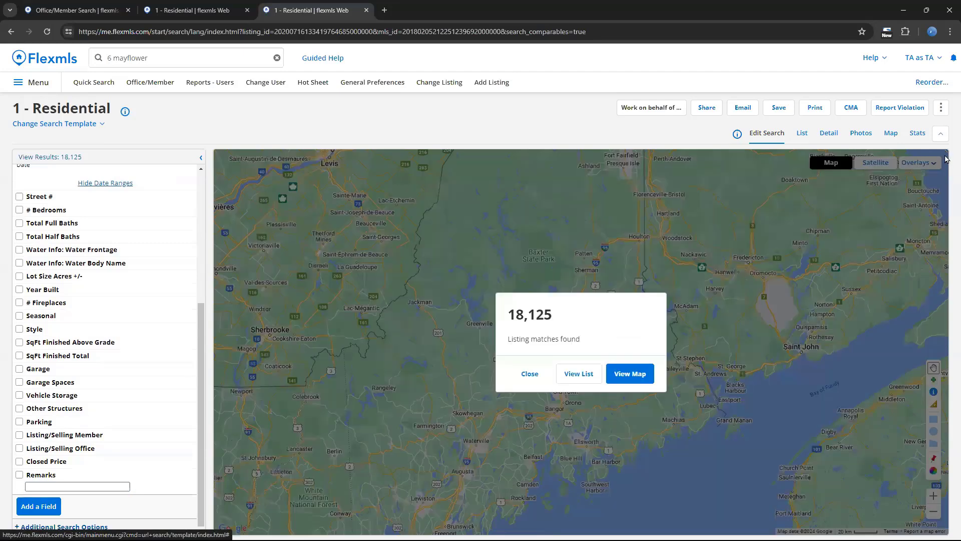
pyautogui.click(523, 376)
# - Enter horse as the Remarks keyword and enable the Remarks criterion
pyautogui.click(53, 485)
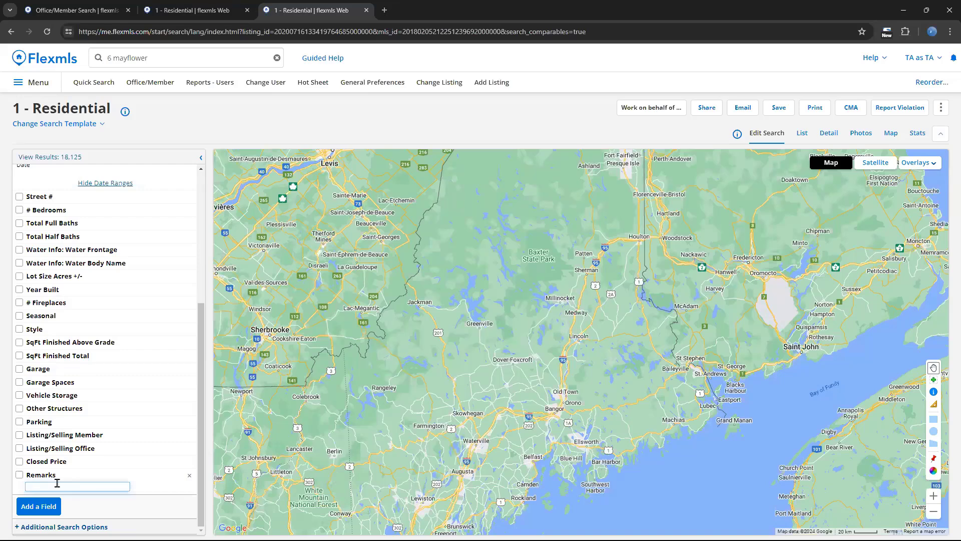
pyautogui.write('horse')
pyautogui.click(19, 476)
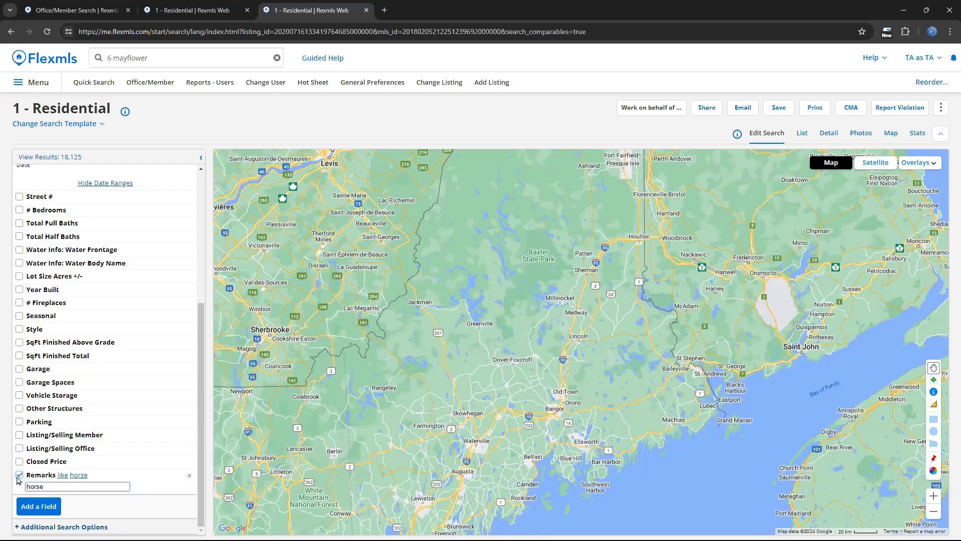
pyautogui.click(18, 476)
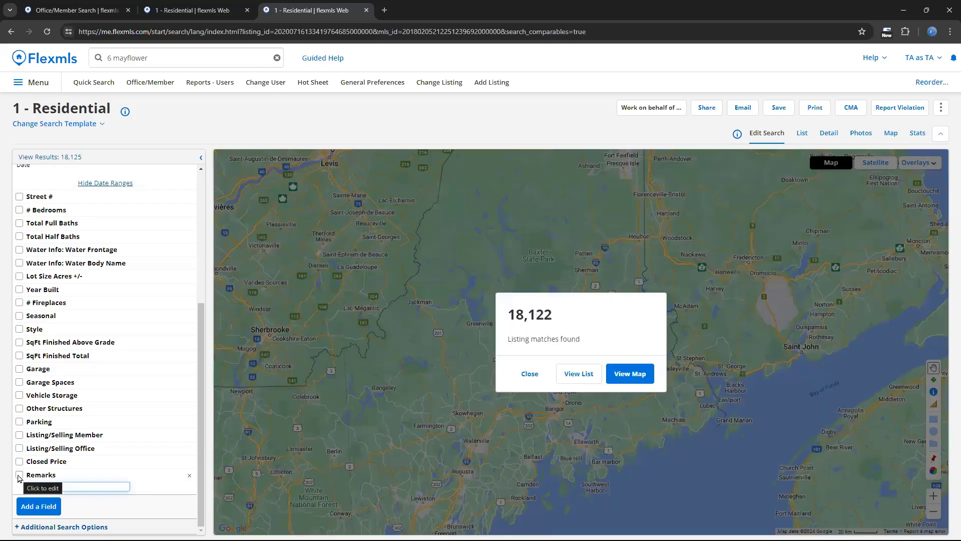
pyautogui.click(19, 476)
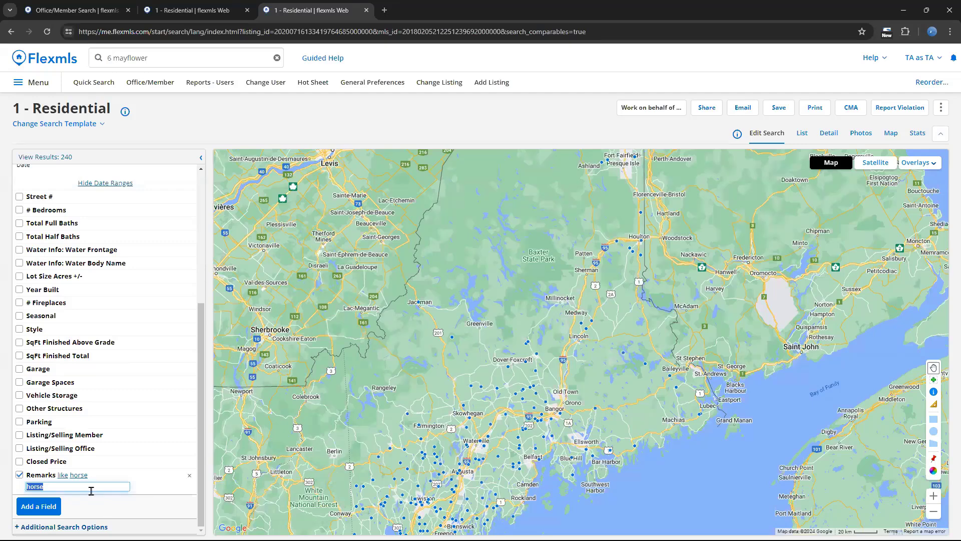
# - Clear the horse keyword from Remarks and try a * wildcard in its place, removing it again
pyautogui.click(88, 486)
pyautogui.press('BackSpace')
pyautogui.write('*')
pyautogui.press('BackSpace')
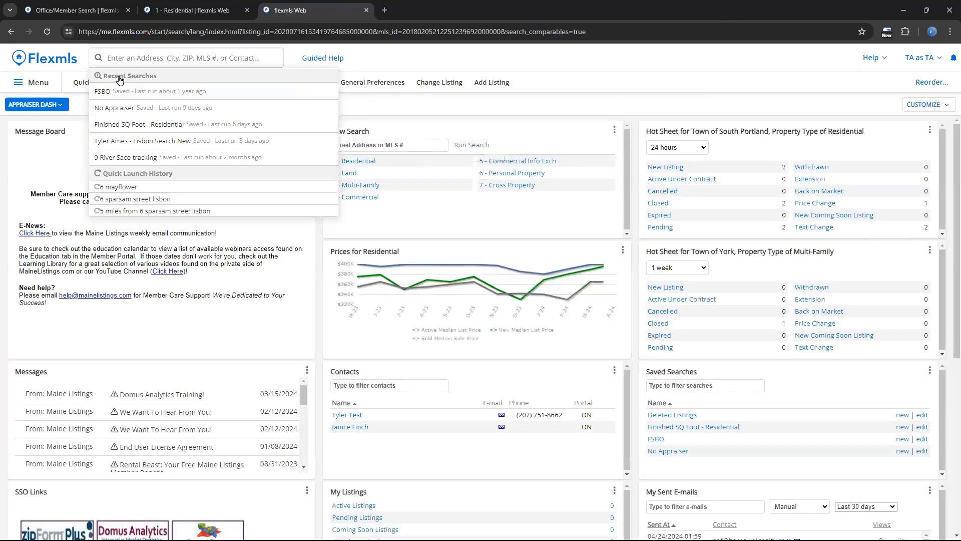
pyautogui.click(140, 57)
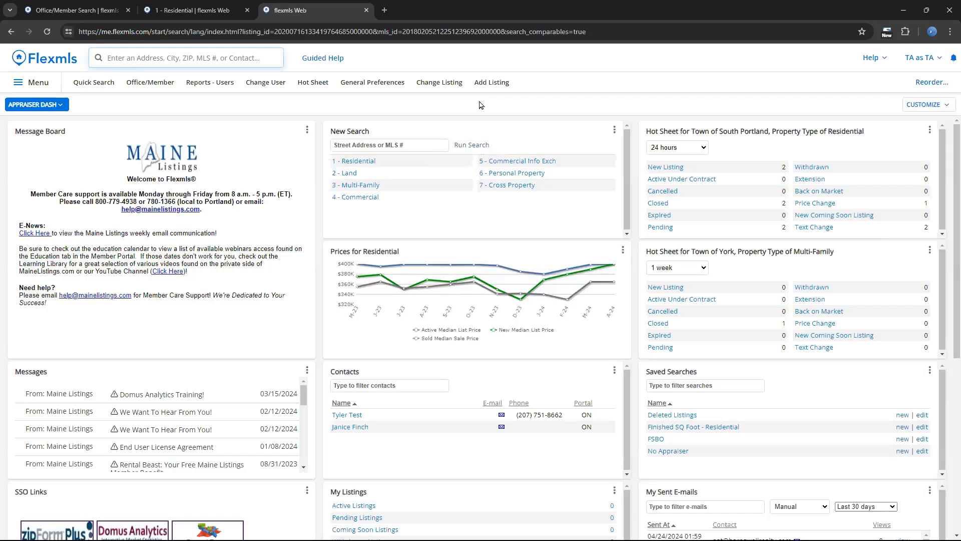